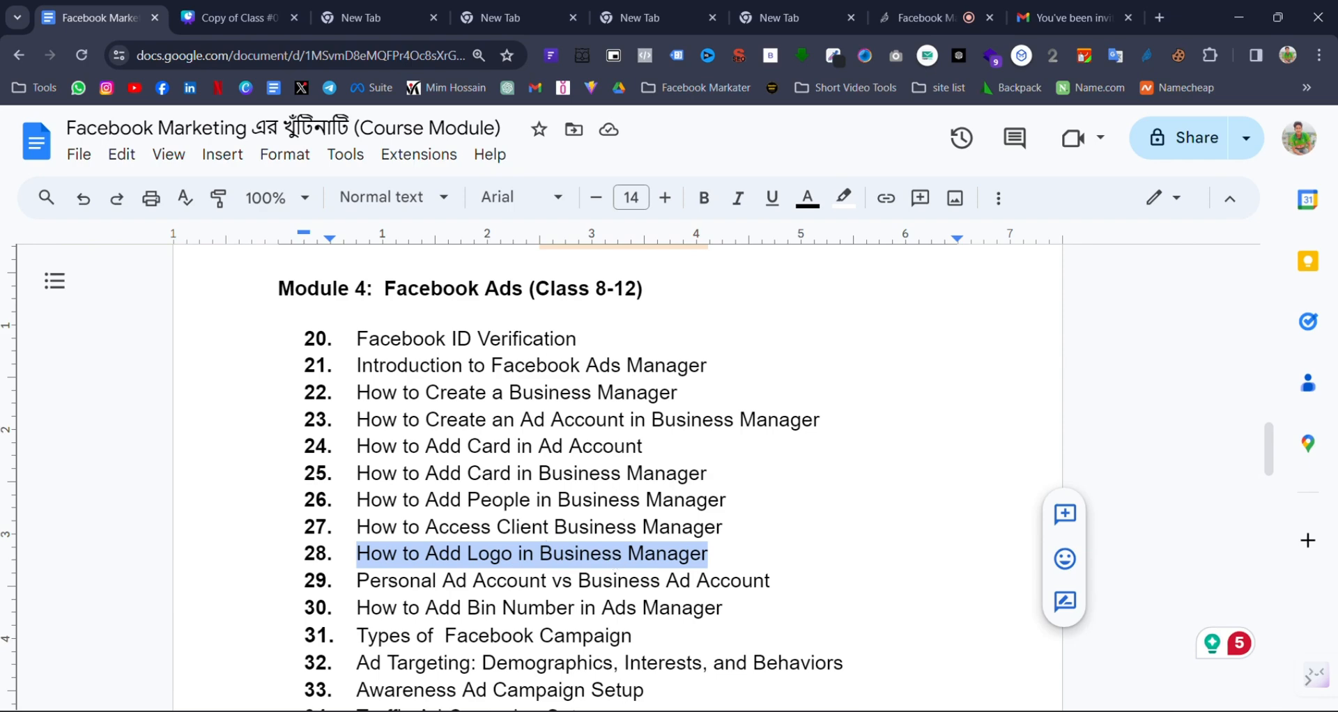
# Step: Switch to Business Settings and browse the business account dropdown list
pyautogui.hotkey('alt', 'Tab')
pyautogui.click(169, 155)
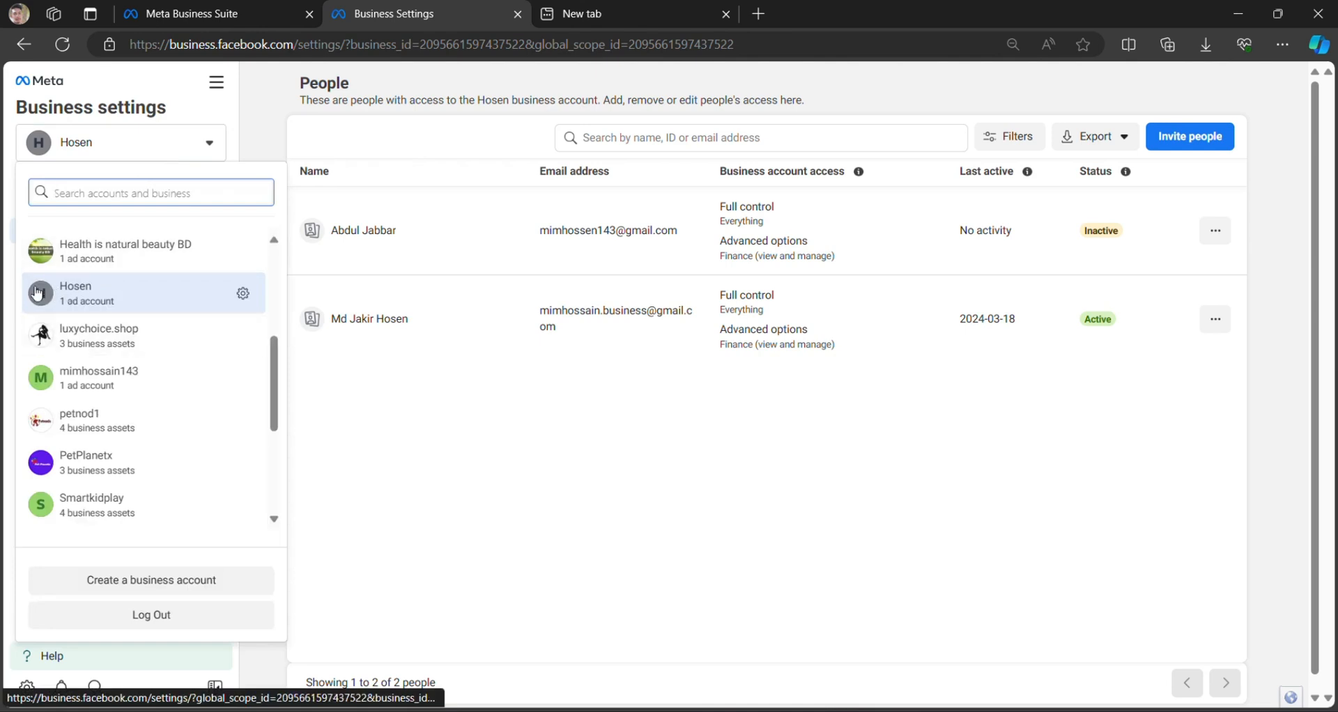
pyautogui.scroll(-2, 43, 418)
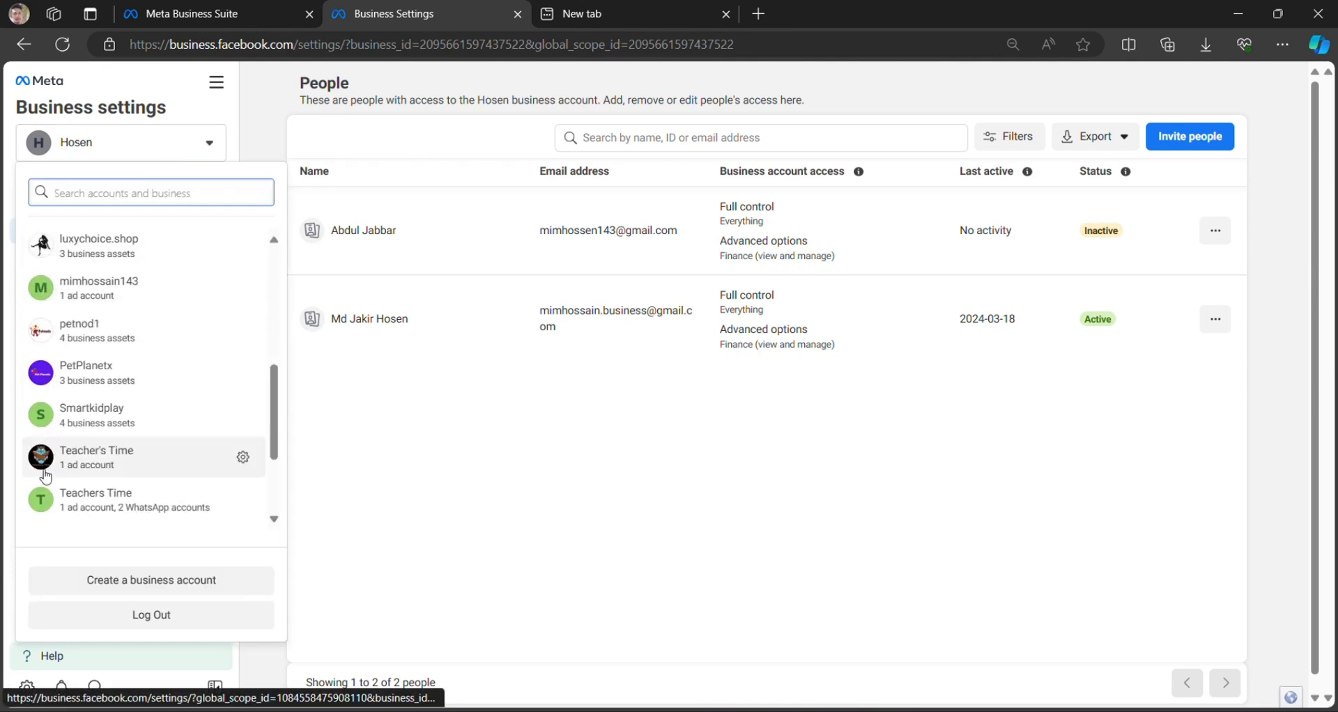
pyautogui.scroll(-3, 43, 445)
pyautogui.scroll(3, 41, 393)
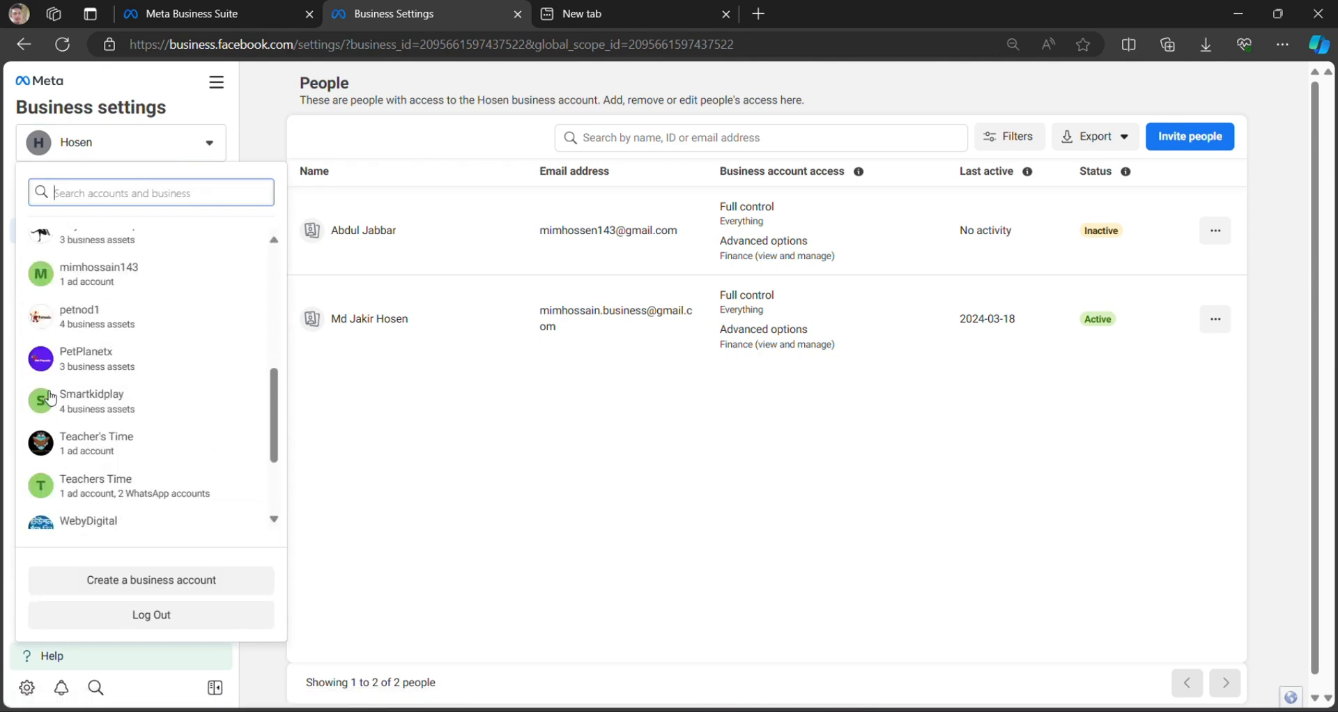
pyautogui.scroll(5, 48, 394)
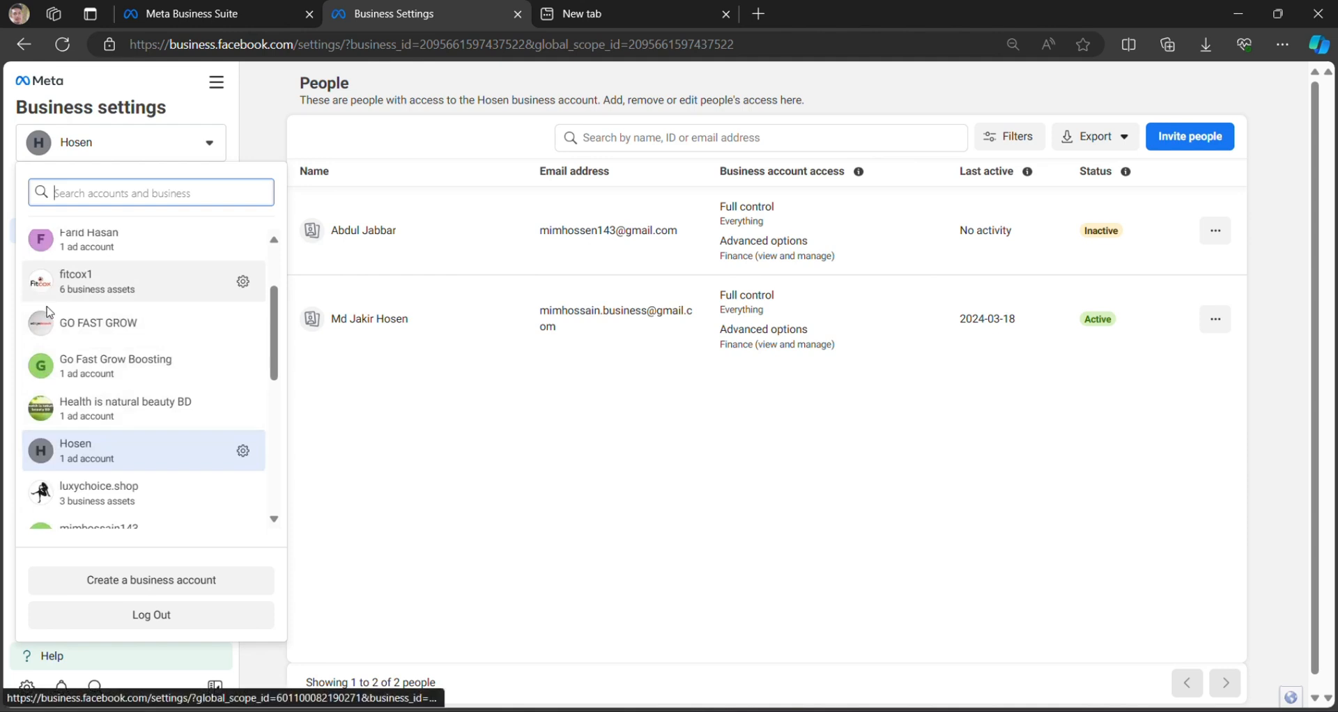
pyautogui.scroll(-2, 67, 324)
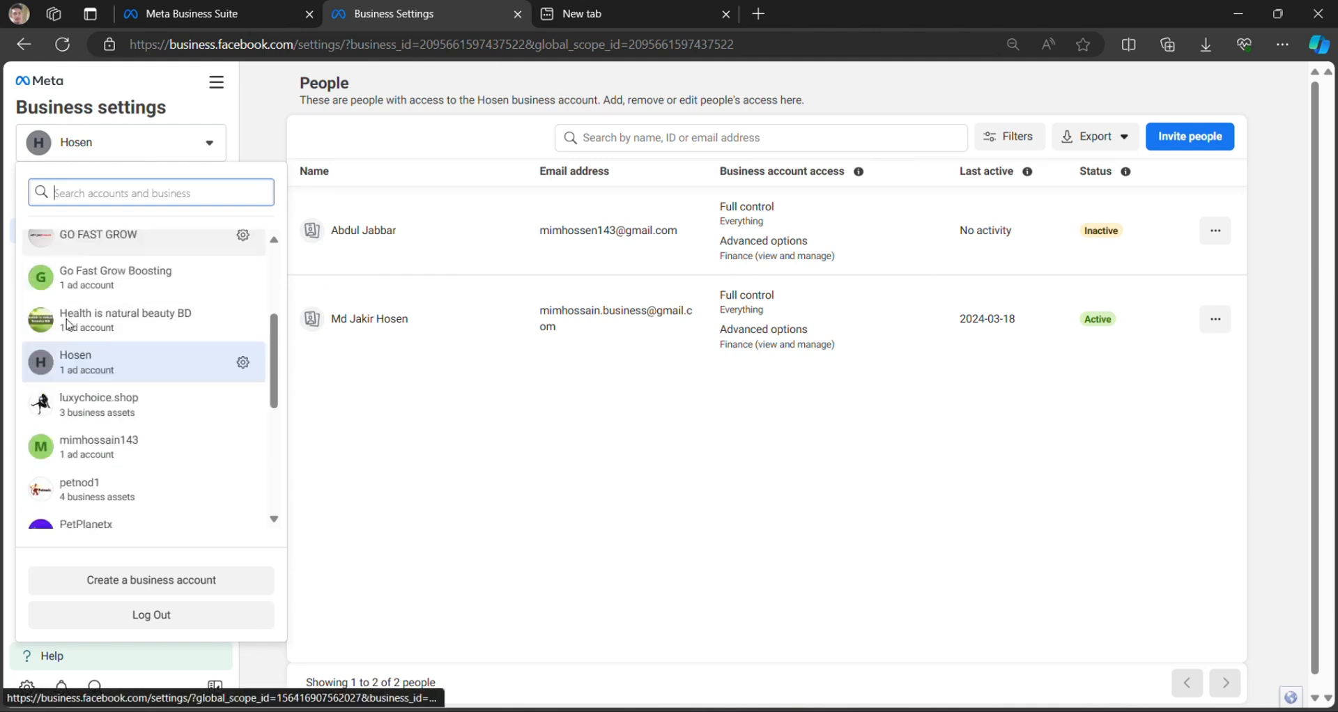
pyautogui.scroll(-4, 67, 327)
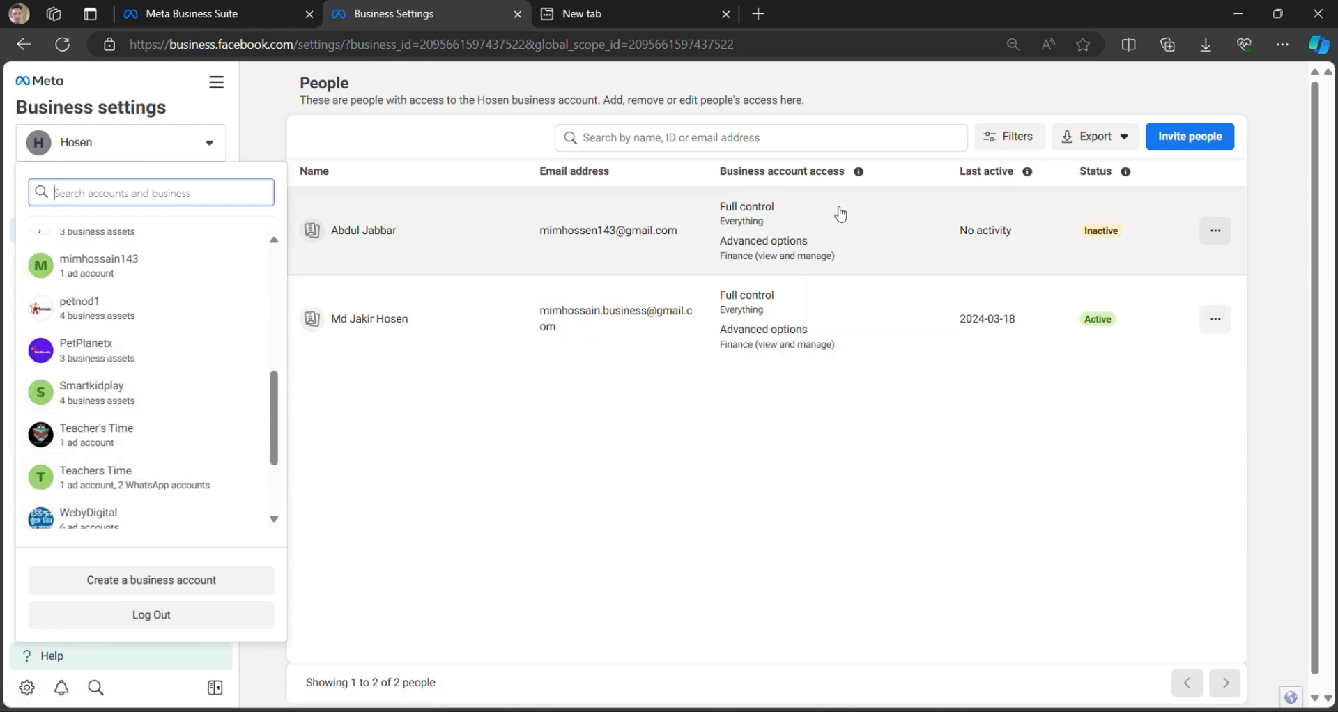
pyautogui.scroll(3, 98, 328)
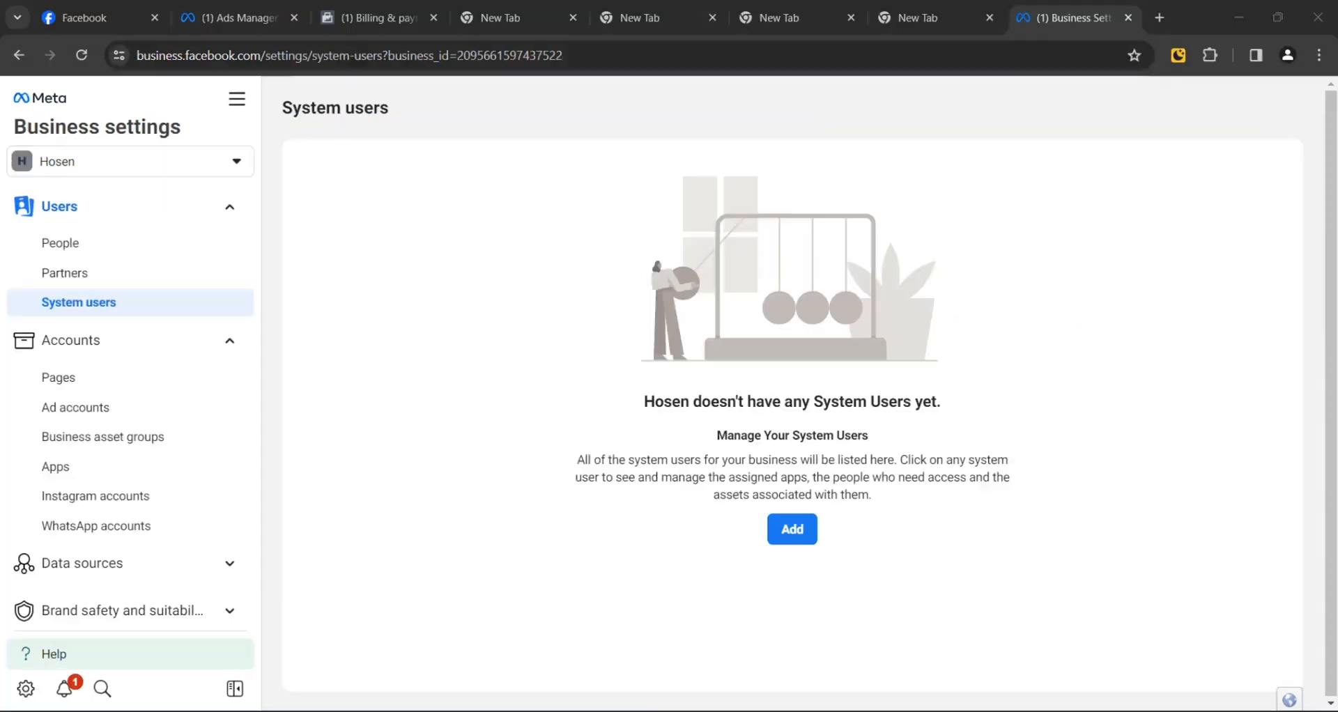
# Step: Open Hosen's Business info page and review its unverified, empty legal details
pyautogui.scroll(-5, 122, 369)
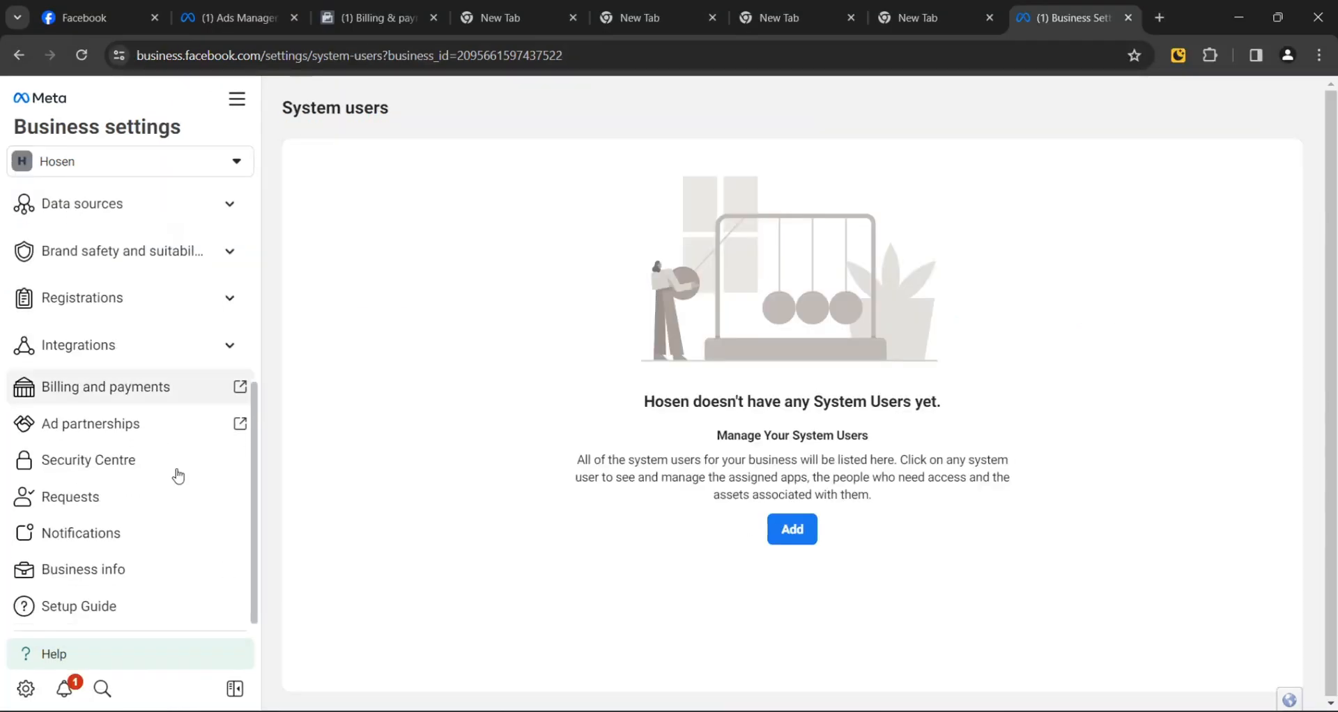
pyautogui.click(106, 568)
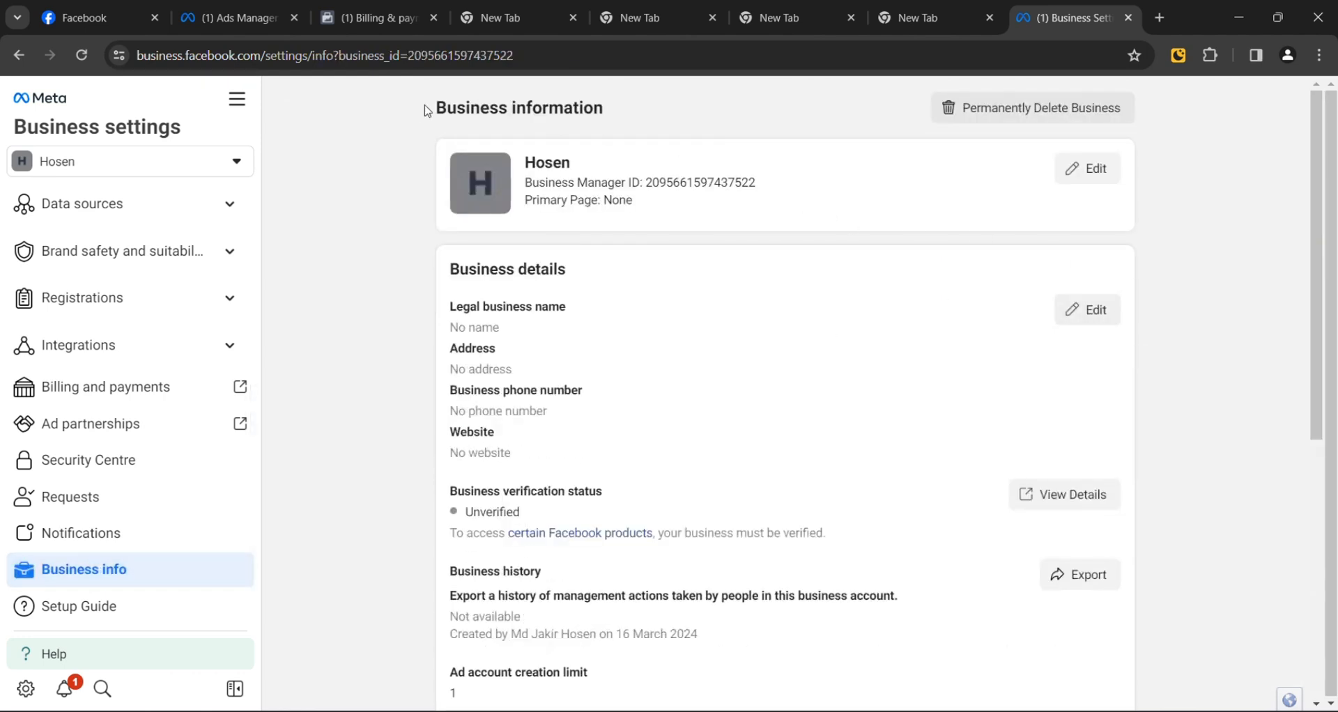
pyautogui.scroll(-1, 636, 495)
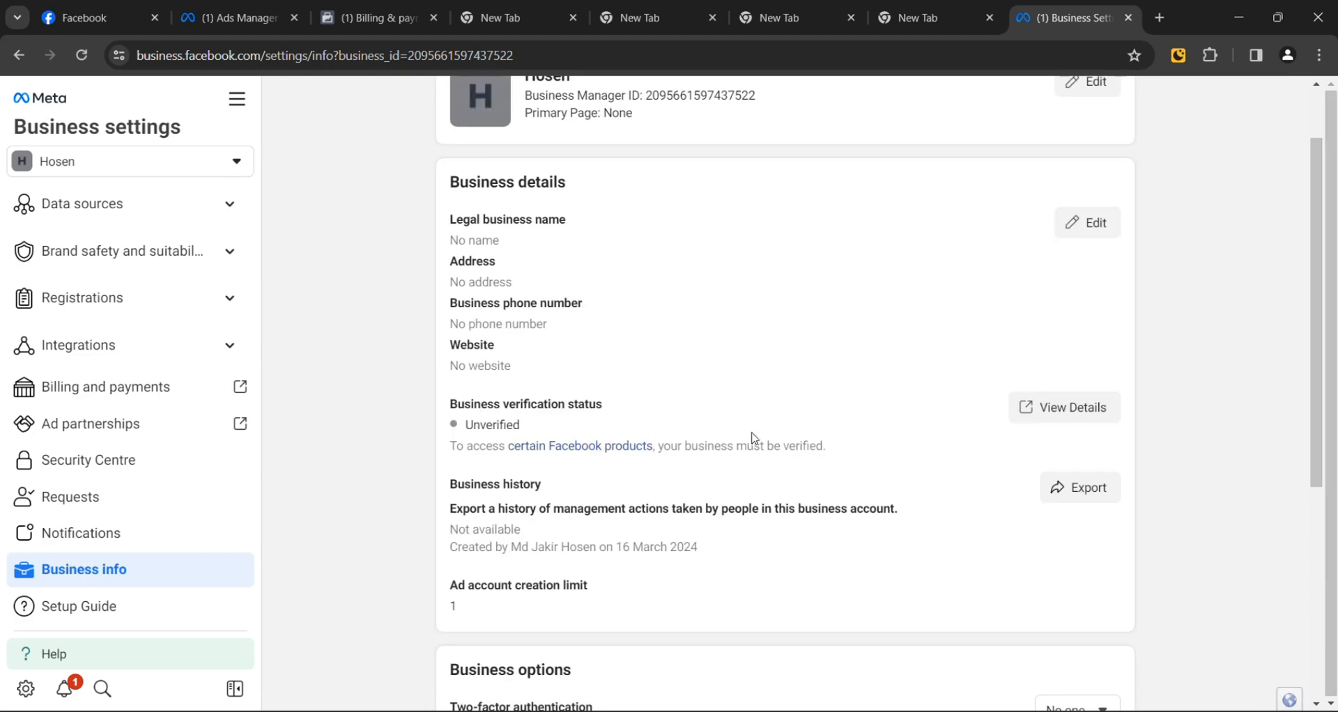
pyautogui.scroll(-5, 1022, 392)
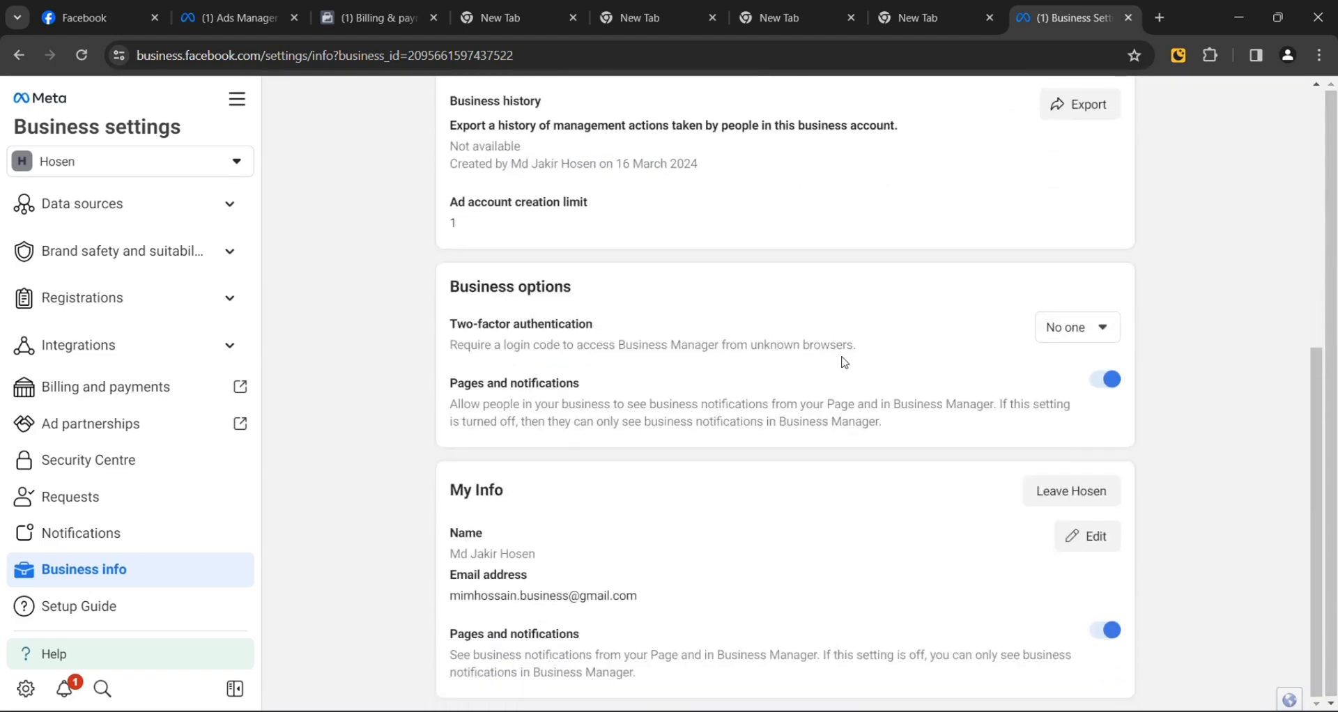
pyautogui.scroll(6, 844, 361)
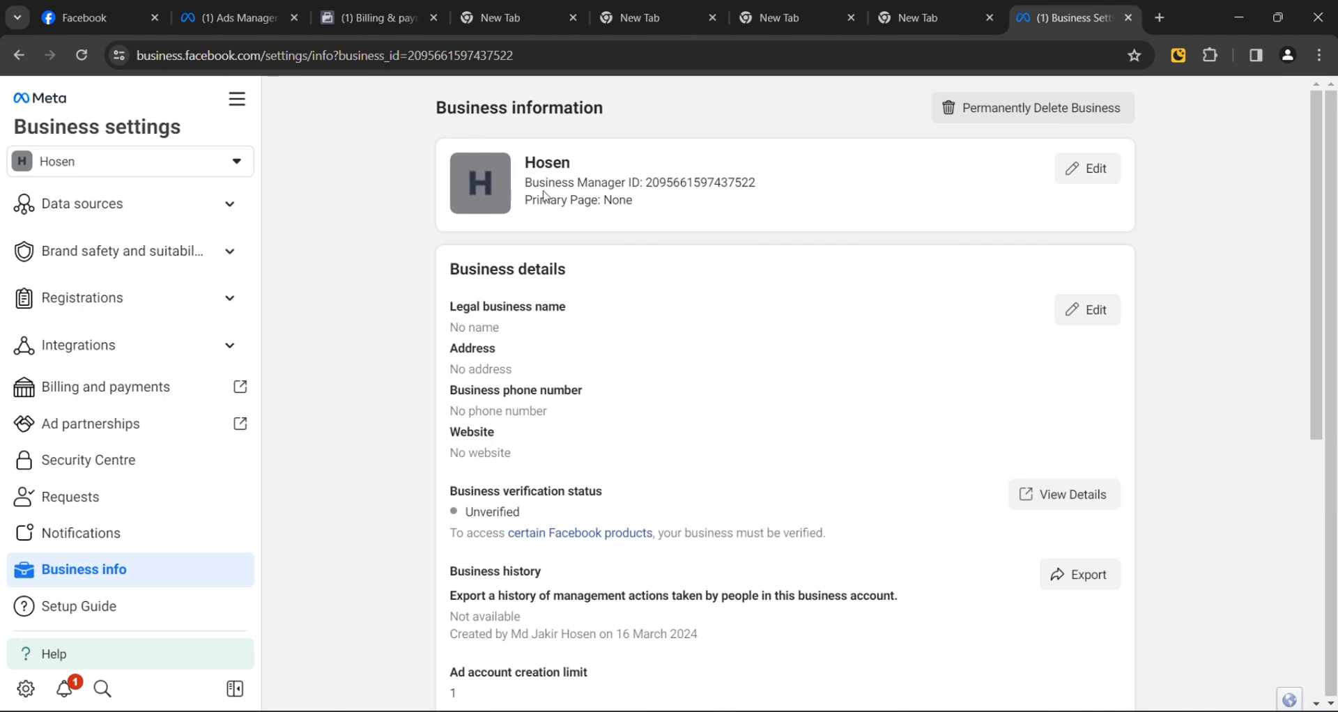
# Step: Upload the eComBranch (5) image as the Hosen business picture and submit it
pyautogui.click(1077, 179)
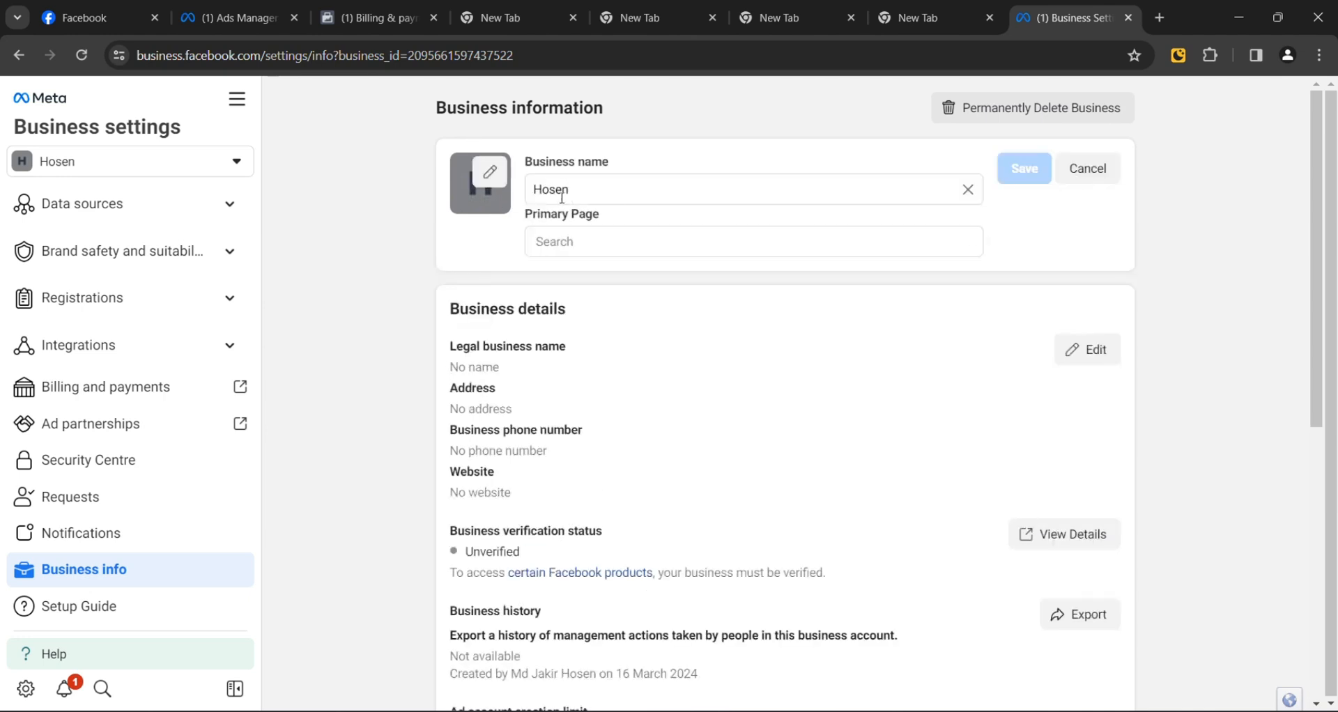
pyautogui.click(499, 180)
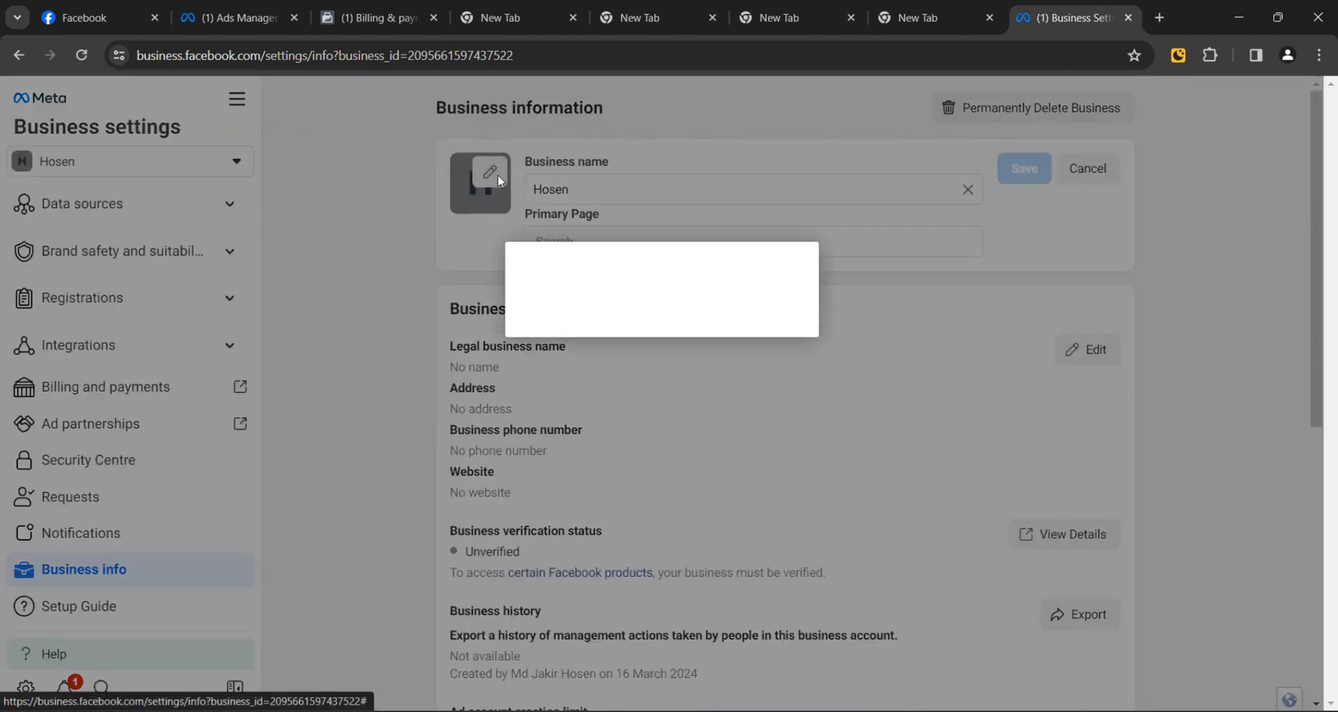
pyautogui.click(597, 299)
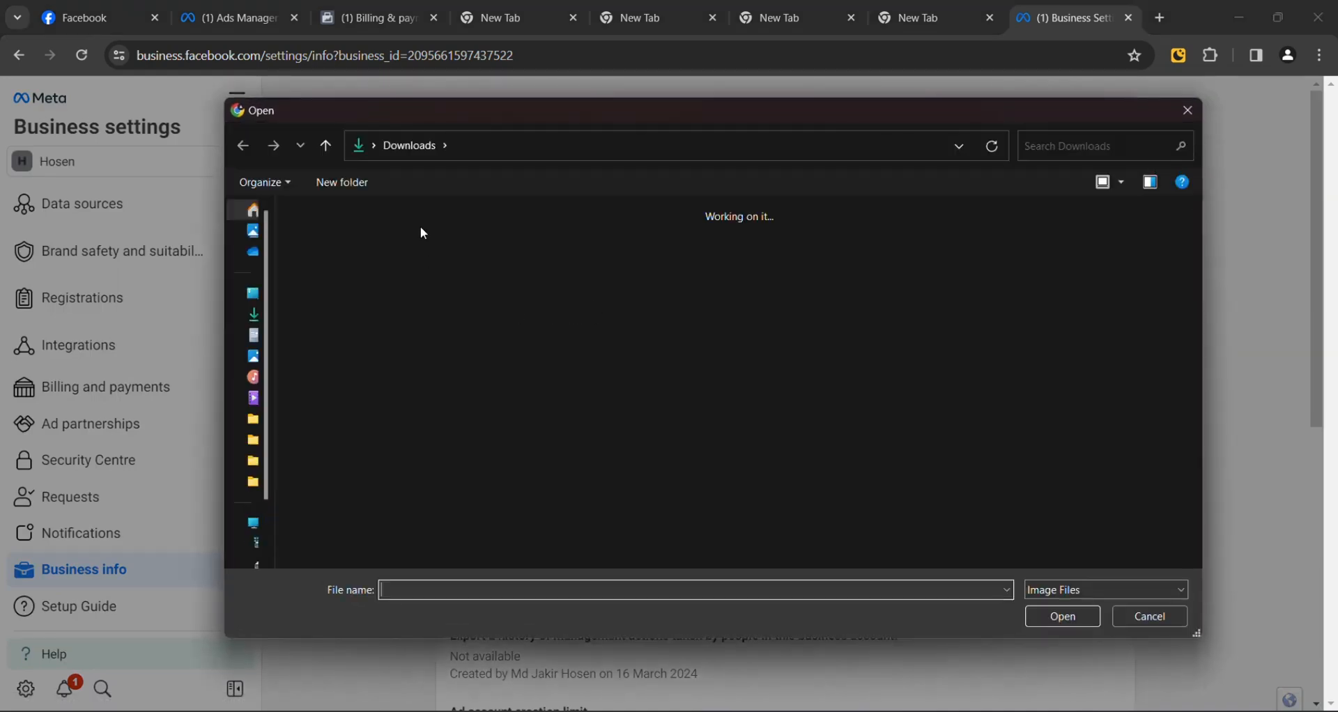
pyautogui.scroll(-5, 574, 311)
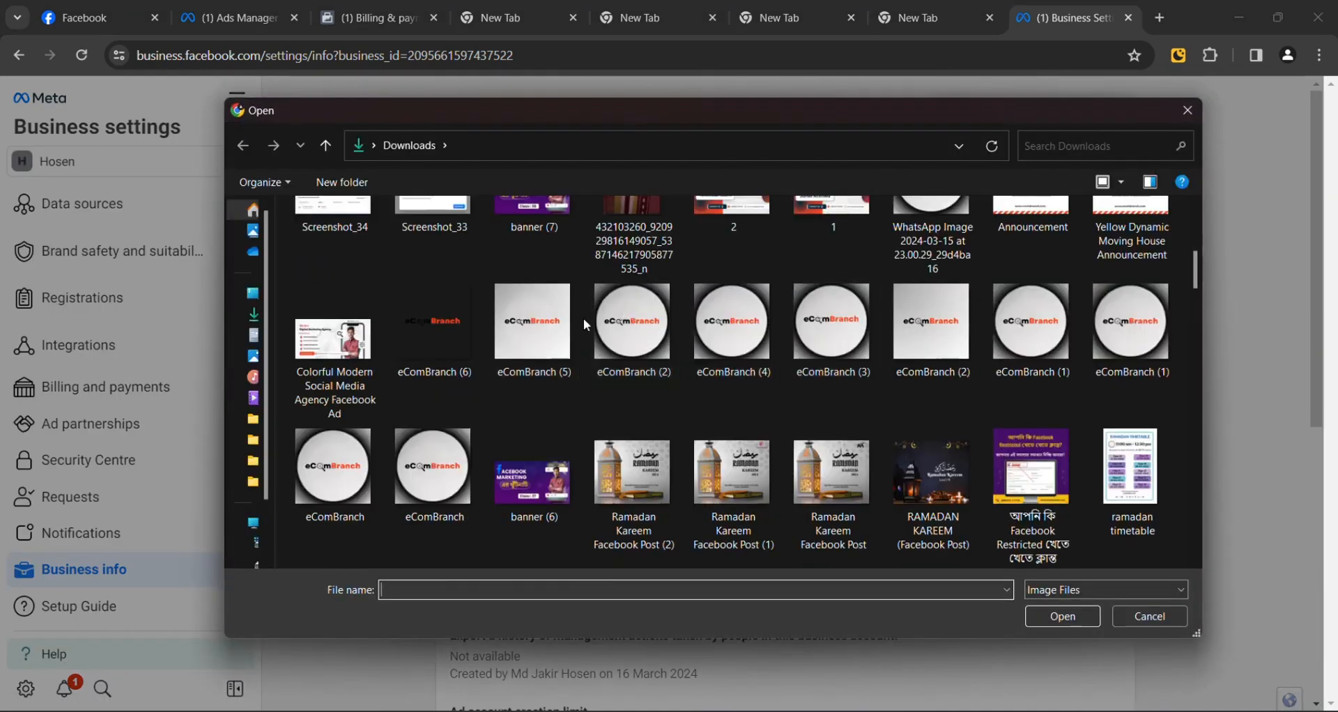
pyautogui.click(540, 324)
pyautogui.click(1057, 616)
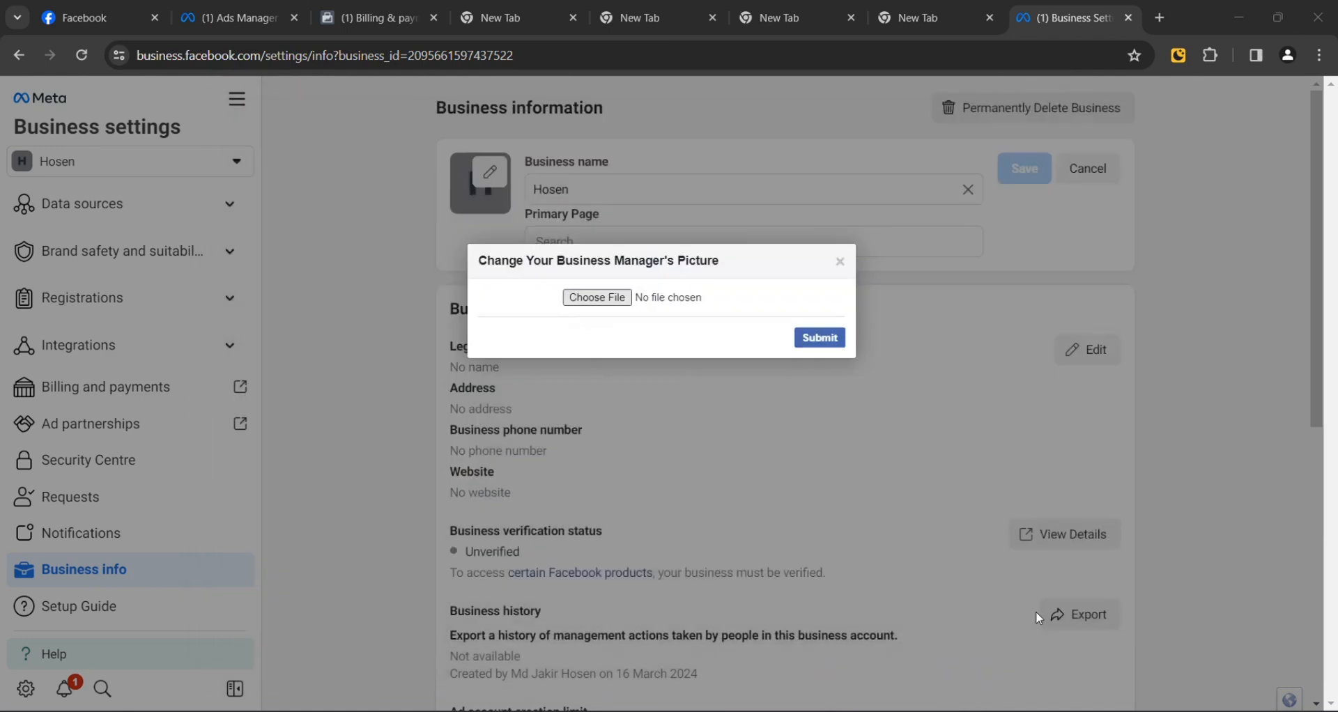
pyautogui.click(808, 344)
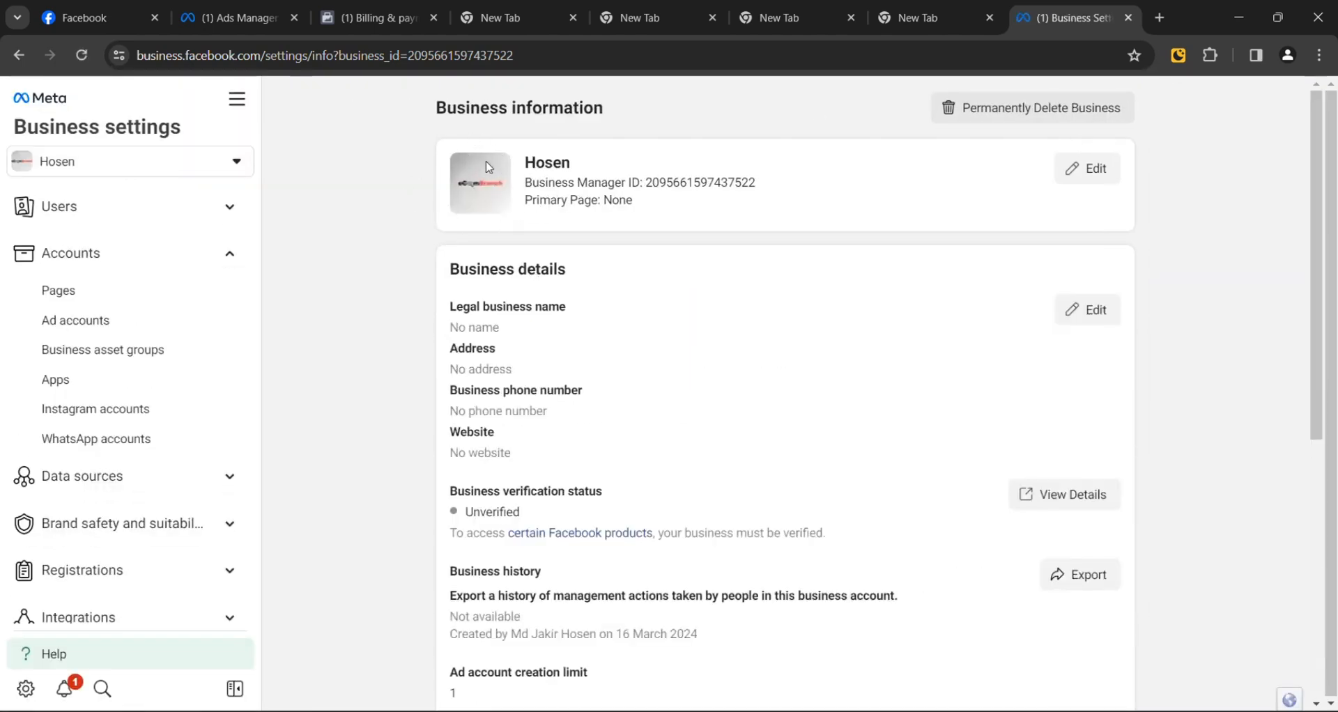
pyautogui.click(1098, 172)
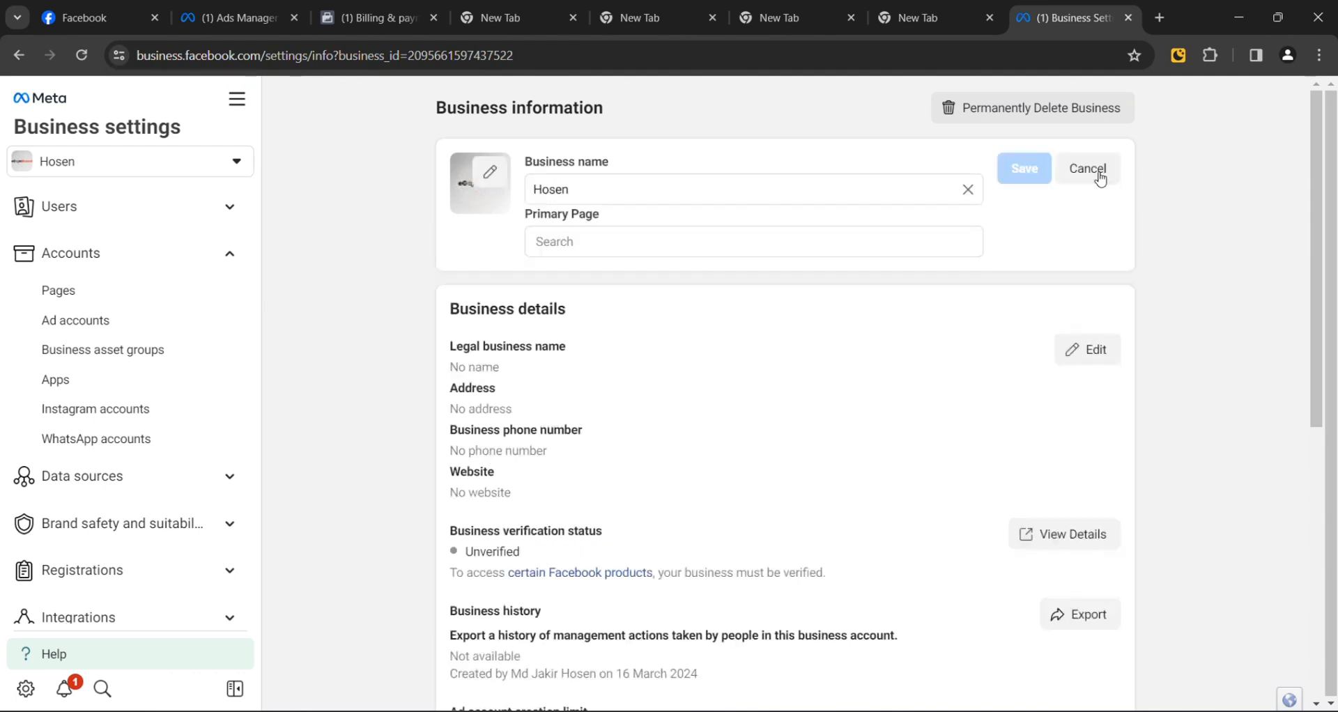
pyautogui.click(775, 246)
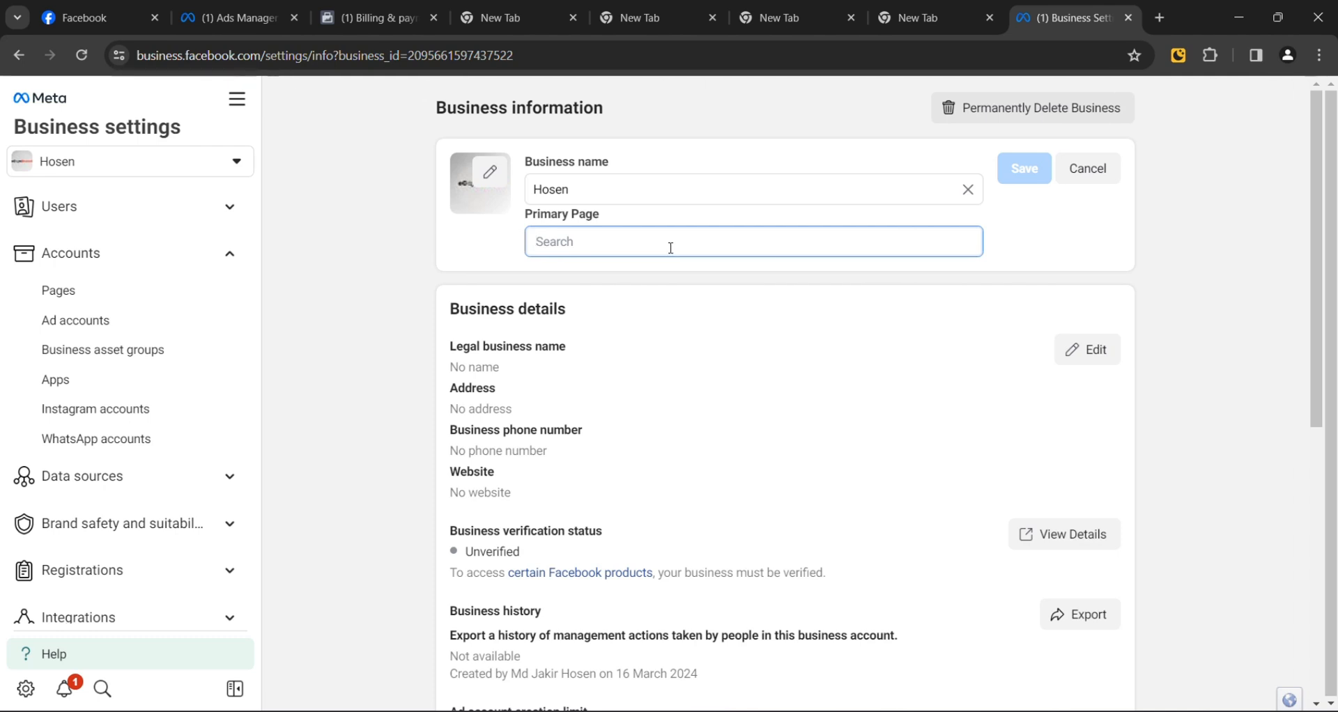
pyautogui.write('hs')
pyautogui.press('BackSpace')
pyautogui.press('BackSpace')
pyautogui.write('jha')
pyautogui.press('BackSpace')
pyautogui.press('BackSpace')
pyautogui.click(1075, 177)
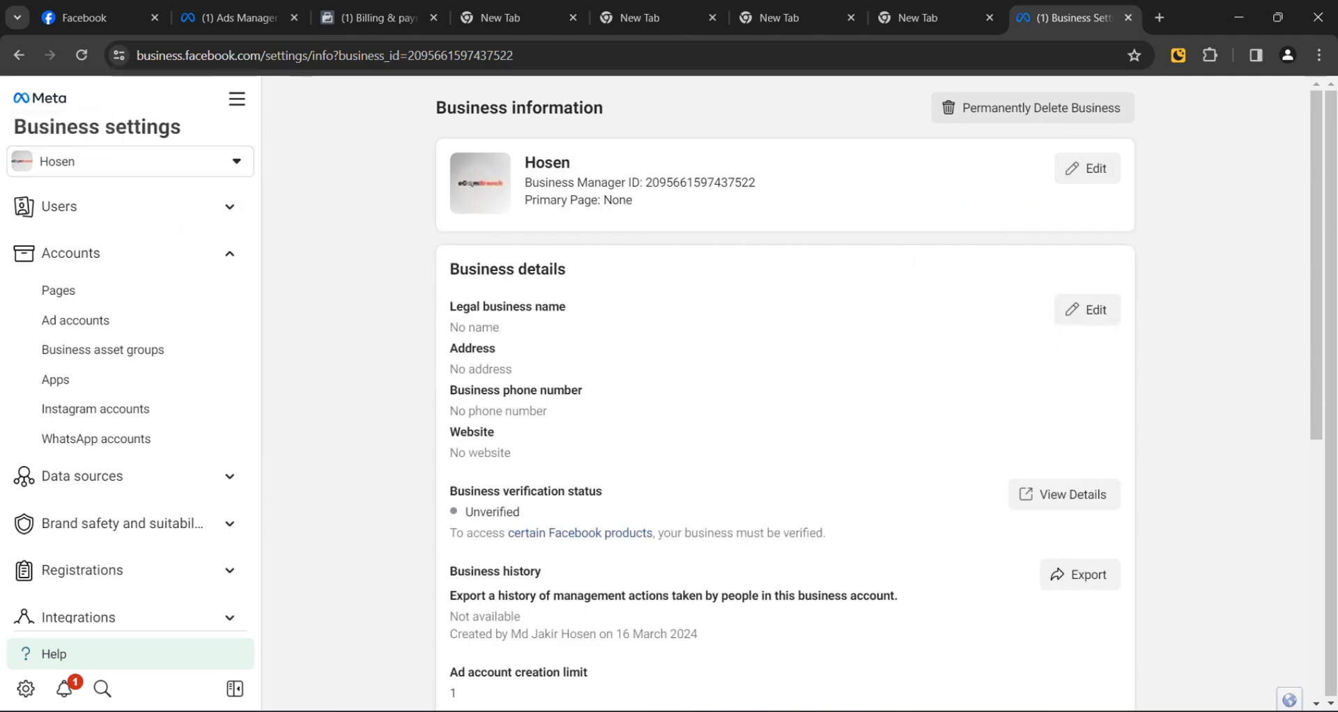
pyautogui.moveTo(897, 710)
pyautogui.click(794, 645)
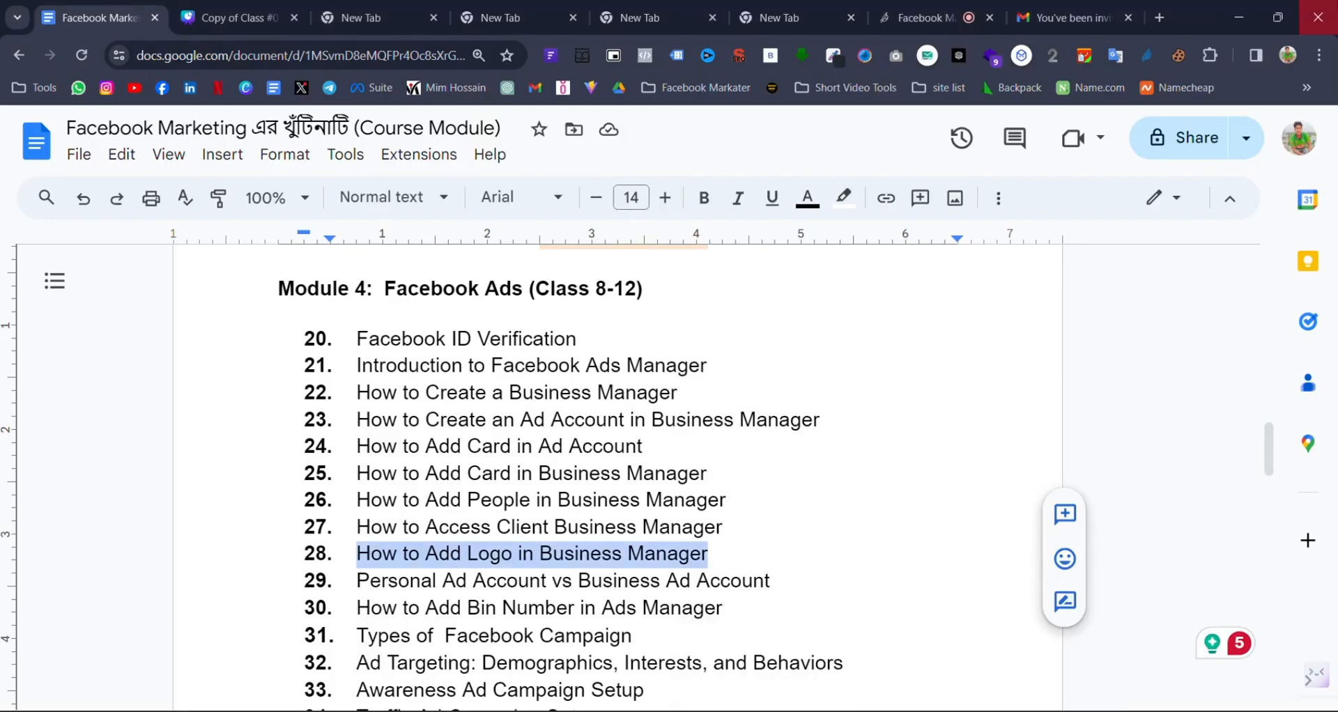
pyautogui.click(1238, 18)
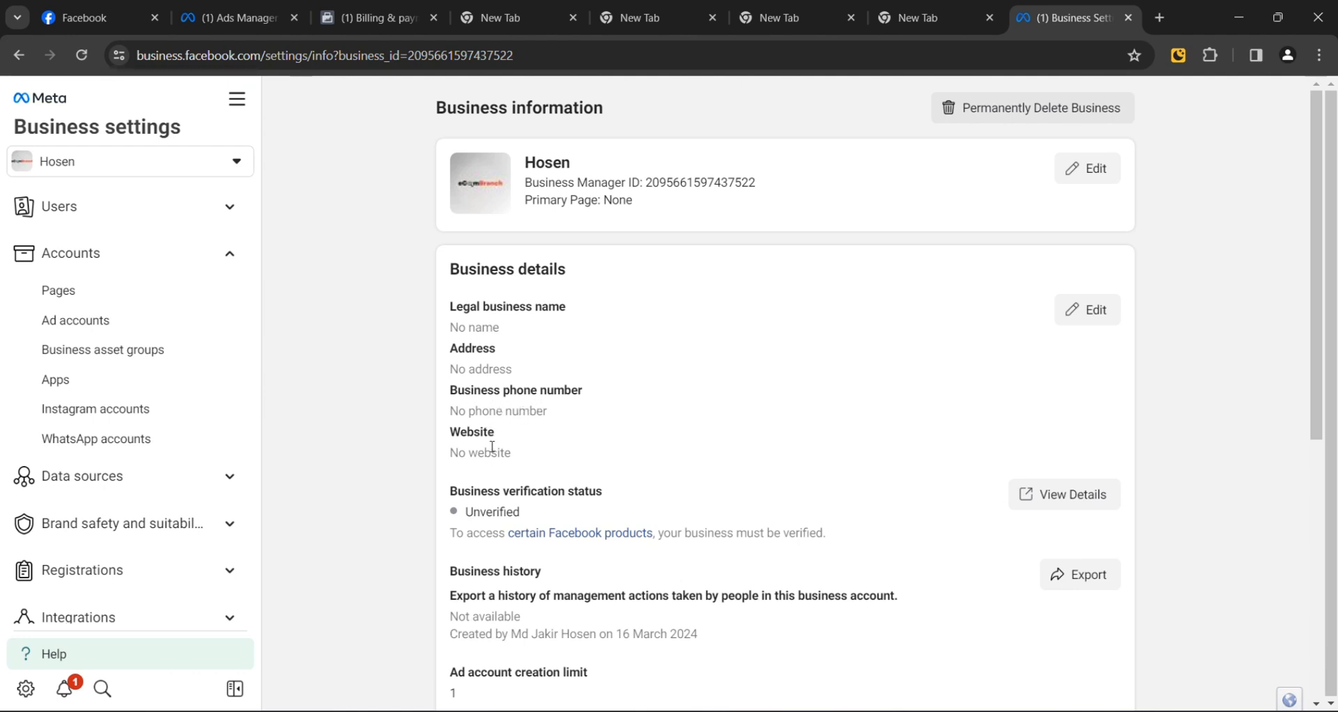
# Step: Open the business details edit form and look over the name, address and country fields
pyautogui.click(1111, 311)
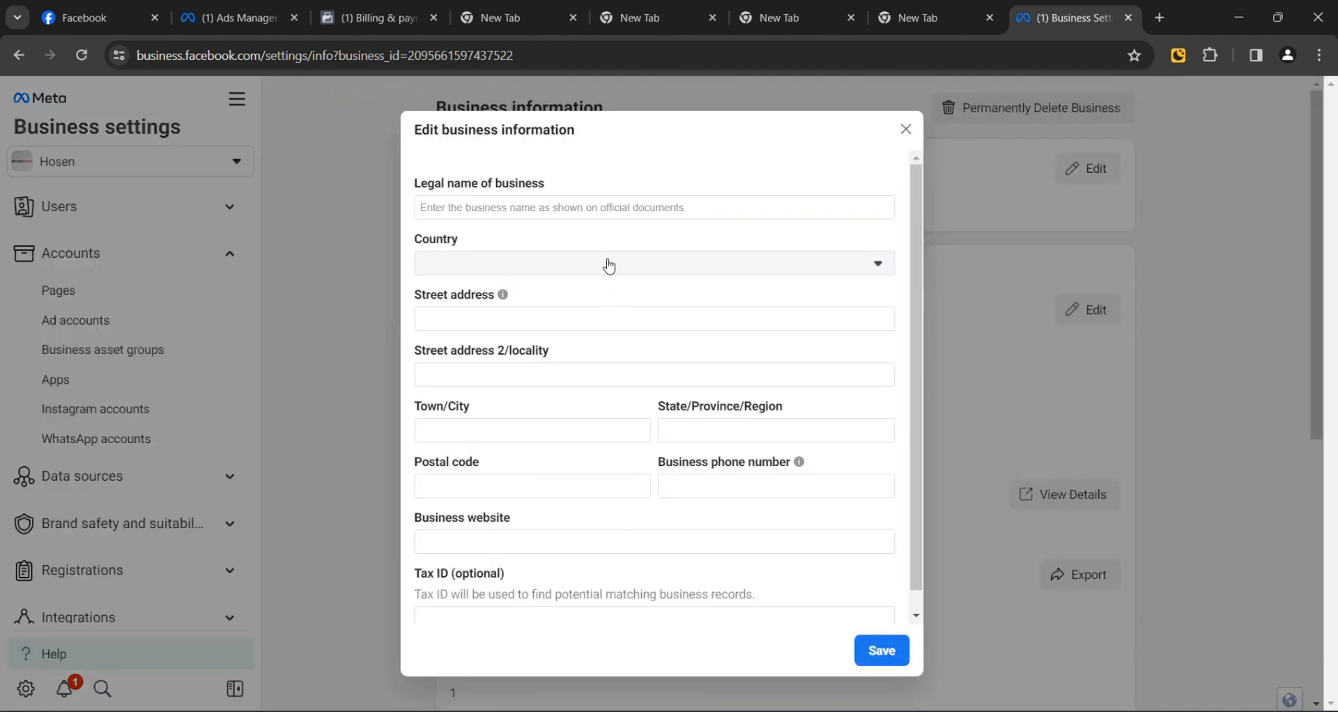
pyautogui.click(633, 213)
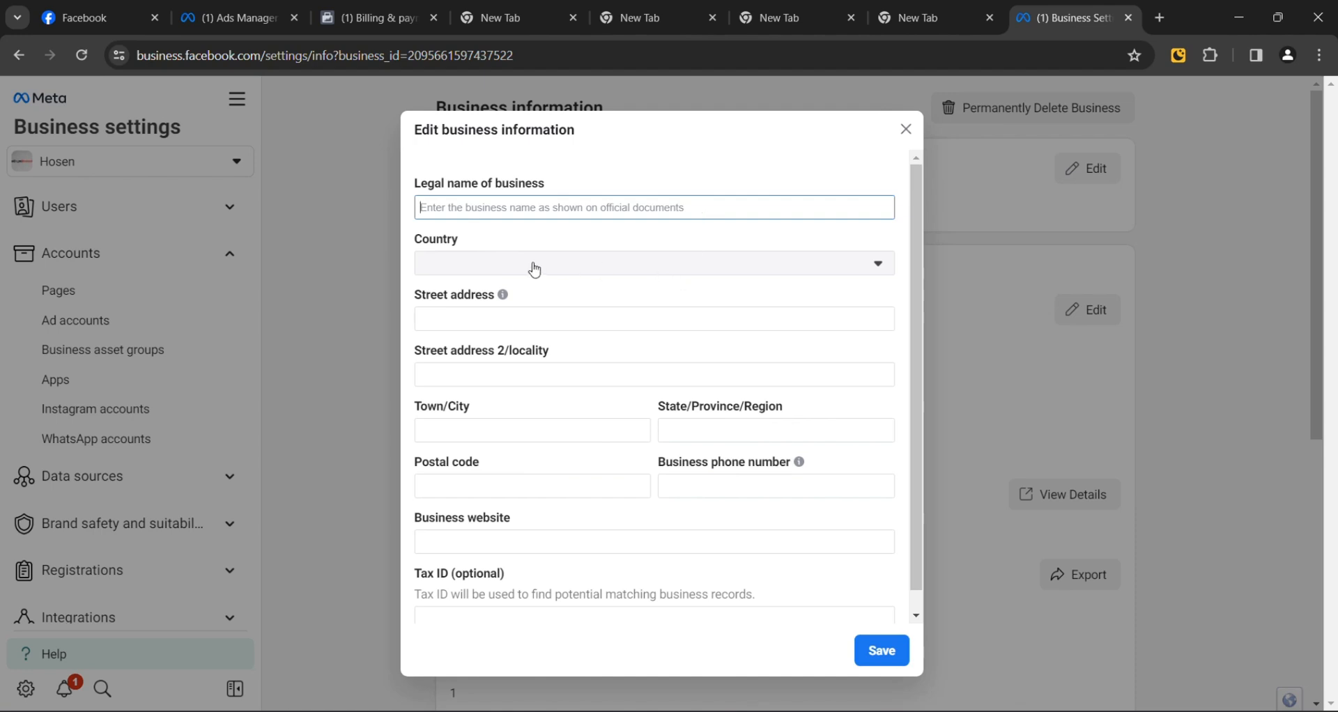
pyautogui.click(538, 322)
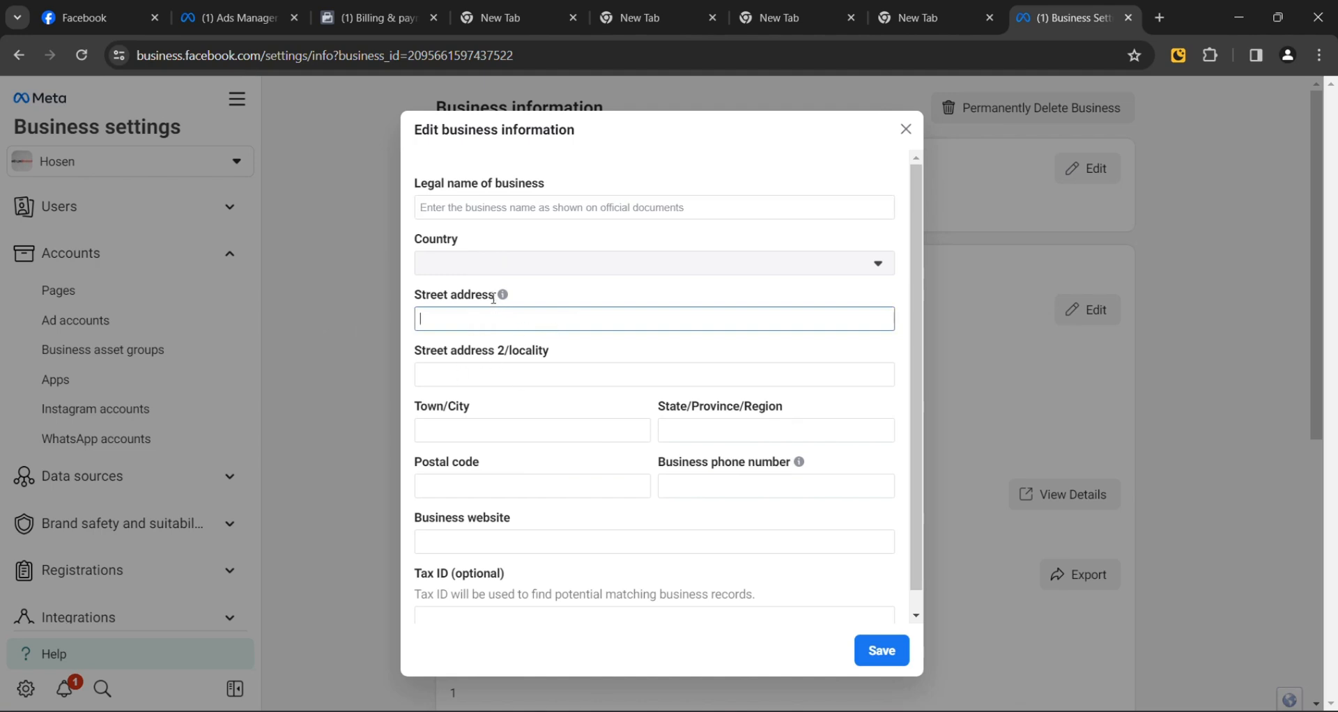
pyautogui.click(678, 277)
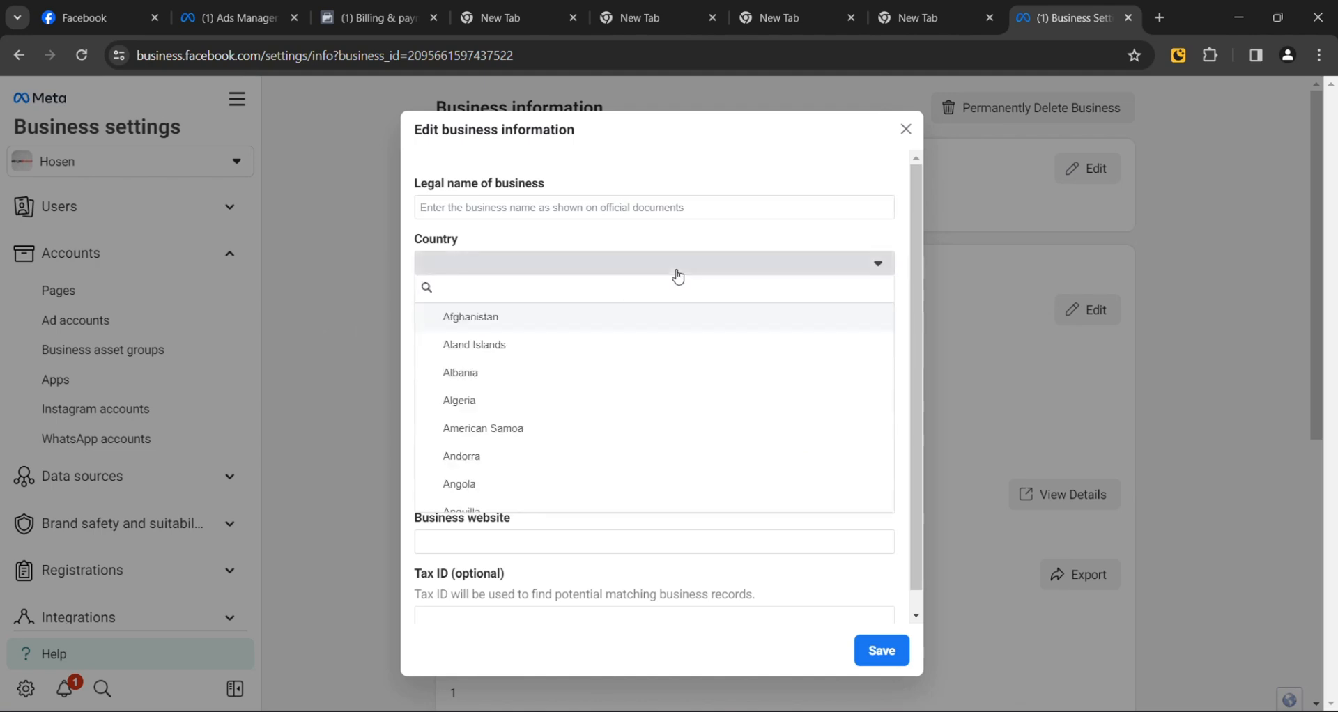
pyautogui.click(633, 251)
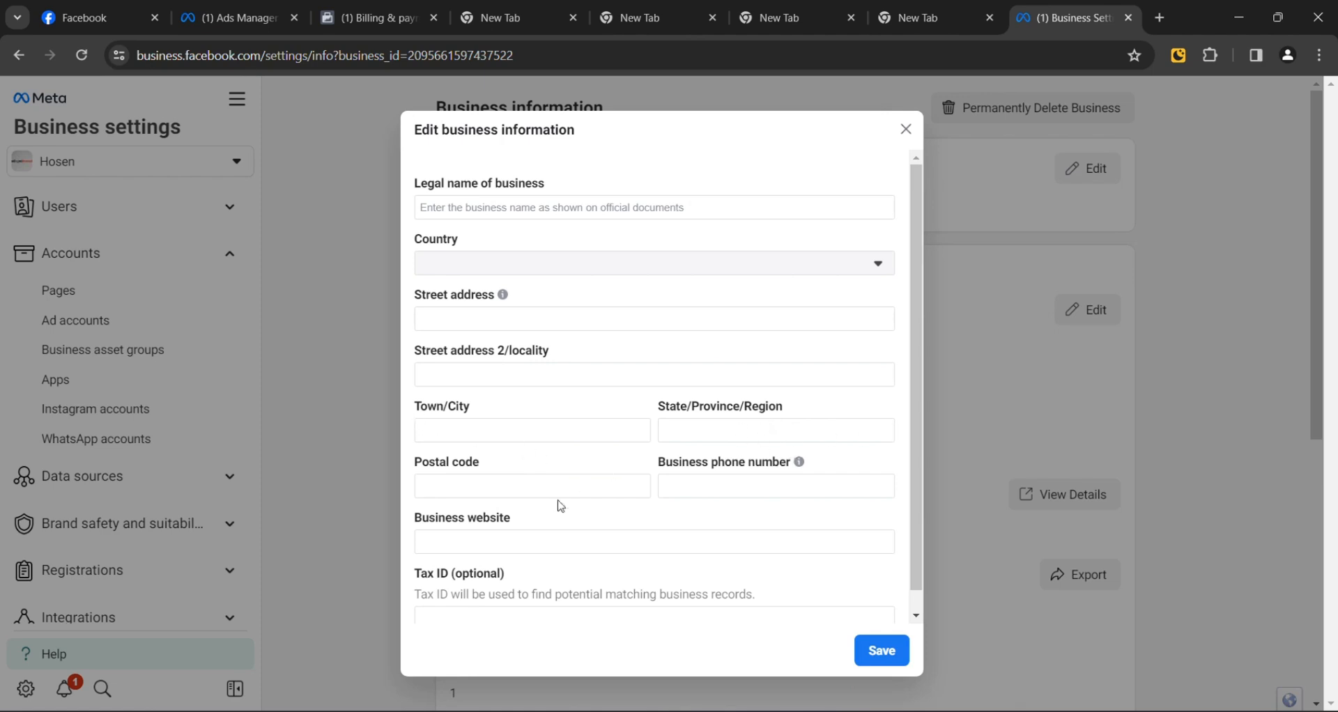
pyautogui.click(718, 484)
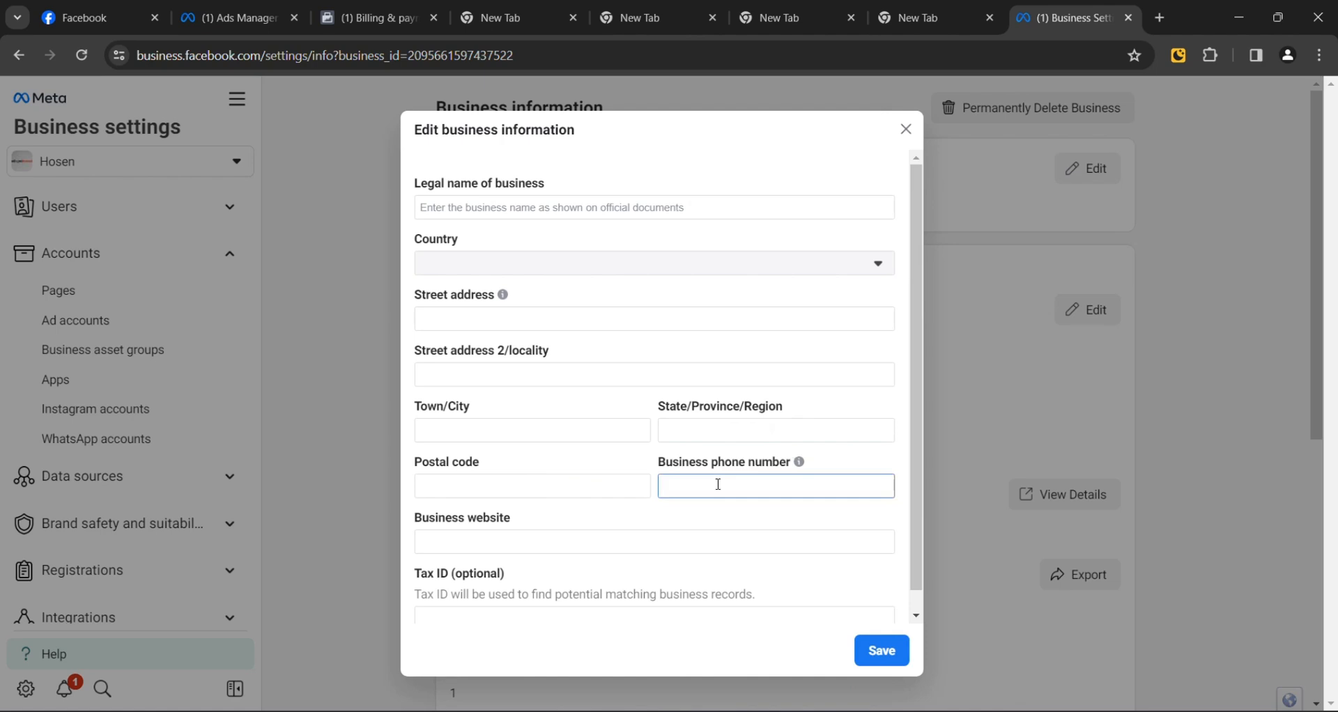
pyautogui.write('888')
pyautogui.press('BackSpace')
pyautogui.write('0')
pyautogui.click(531, 542)
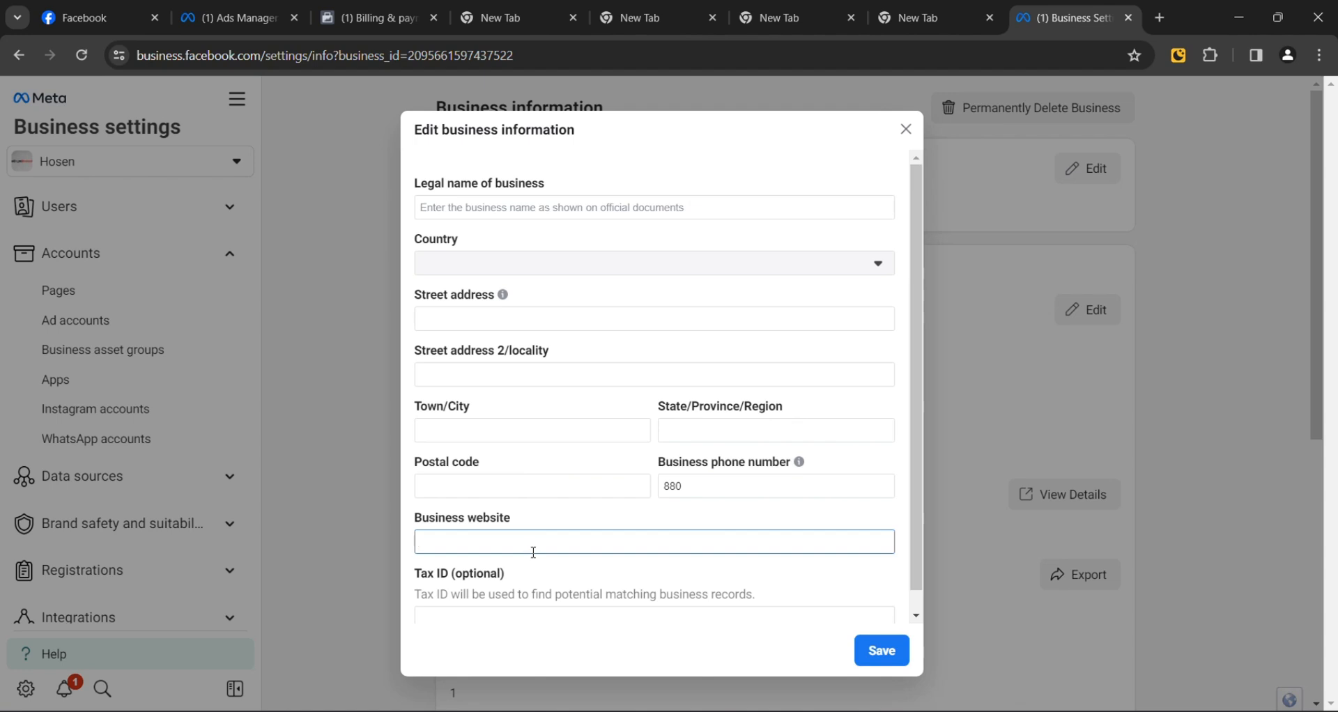
pyautogui.write('www.ecombranch')
pyautogui.scroll(-1, 543, 590)
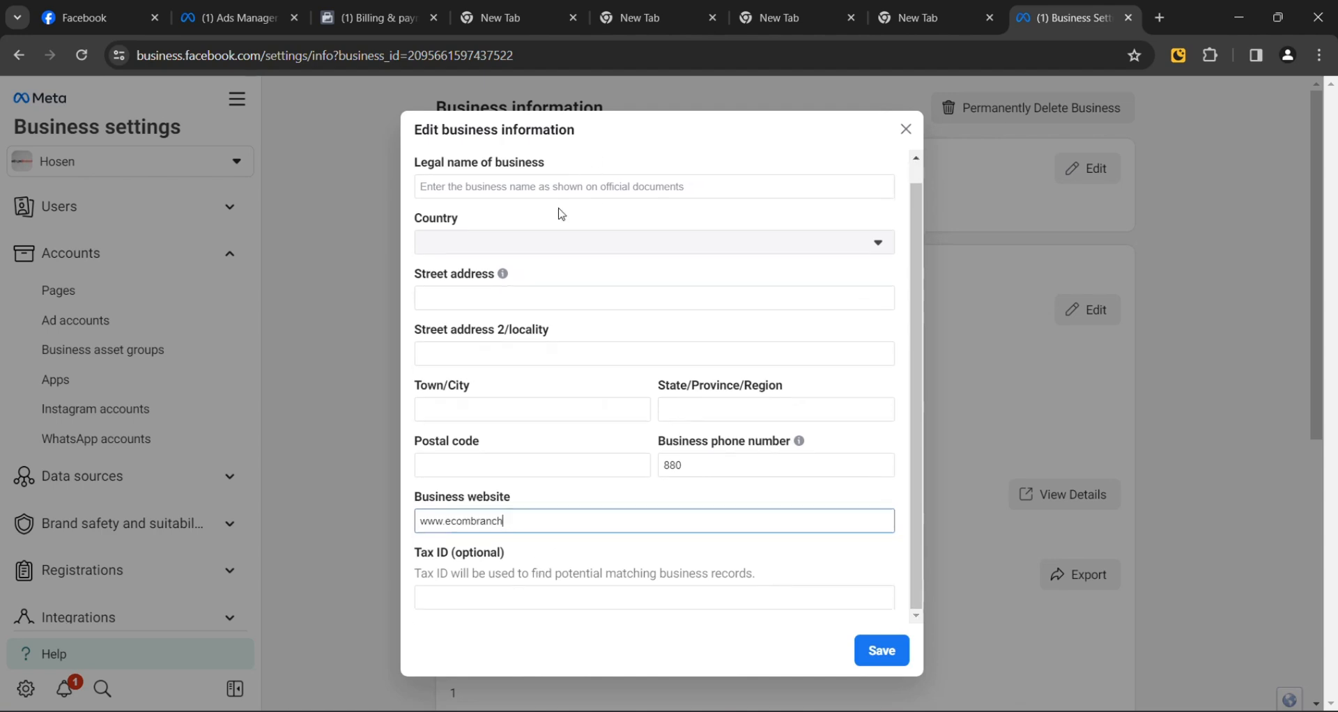
pyautogui.click(524, 301)
pyautogui.click(533, 354)
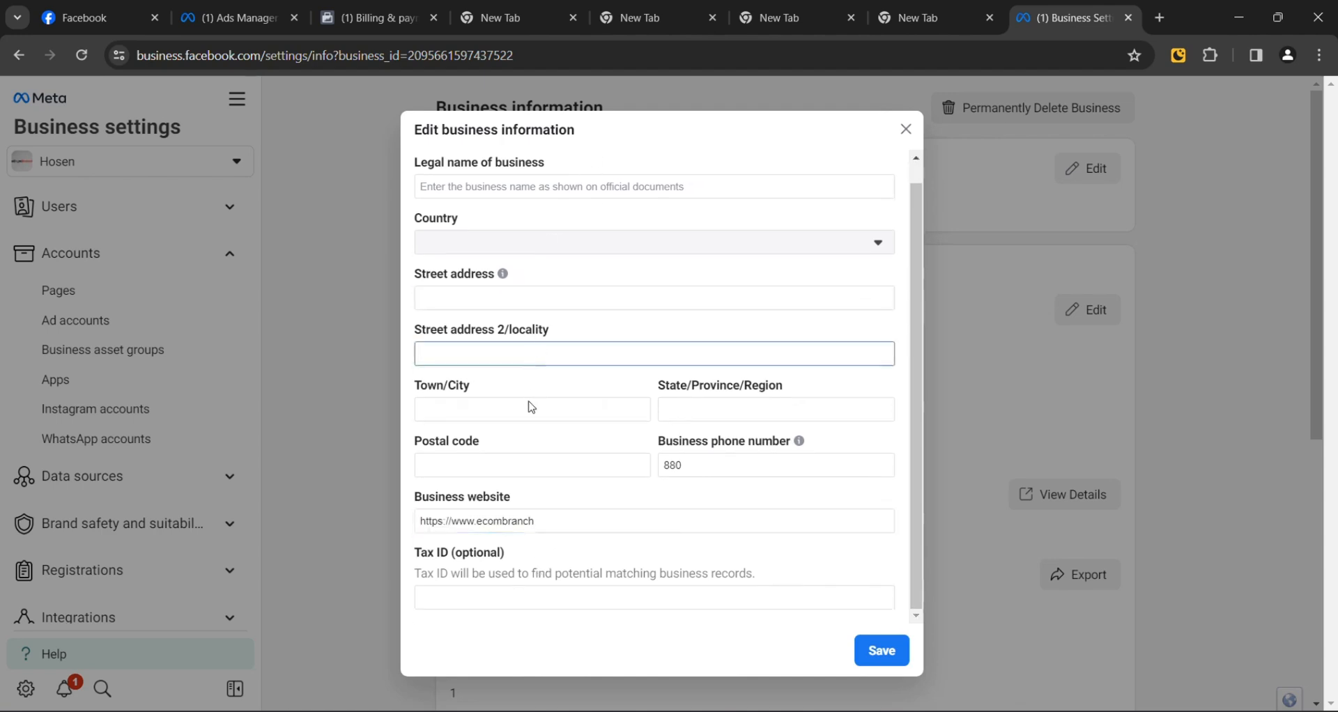
pyautogui.click(493, 602)
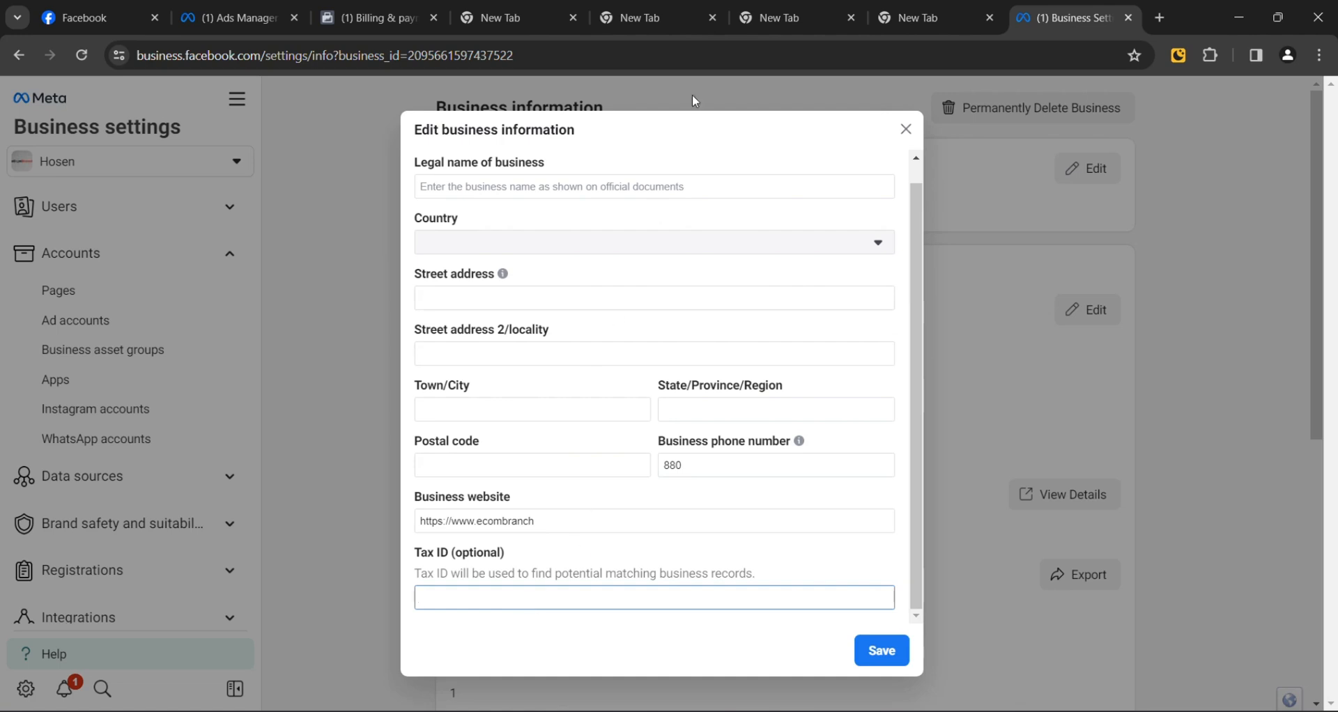
# Step: Finish the business phone number and fill in the postal code, town/city and region fields
pyautogui.scroll(1, 626, 288)
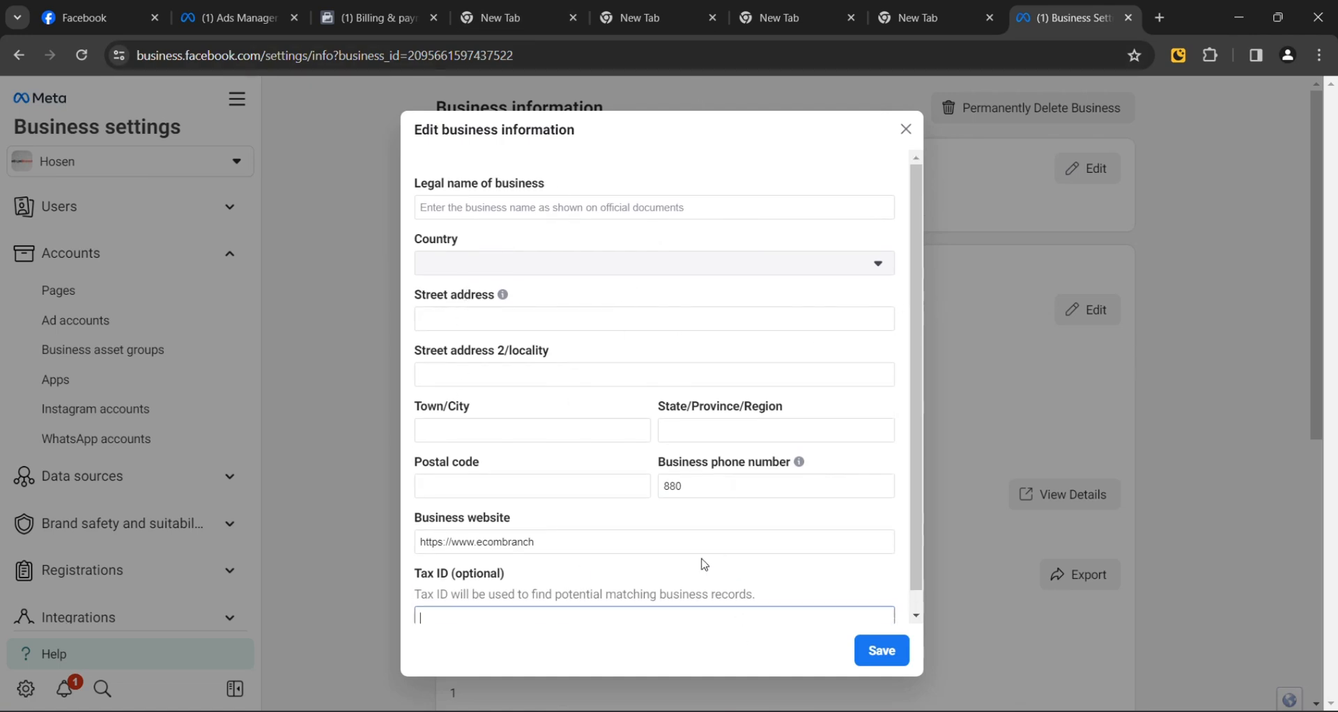
pyautogui.scroll(-1, 700, 563)
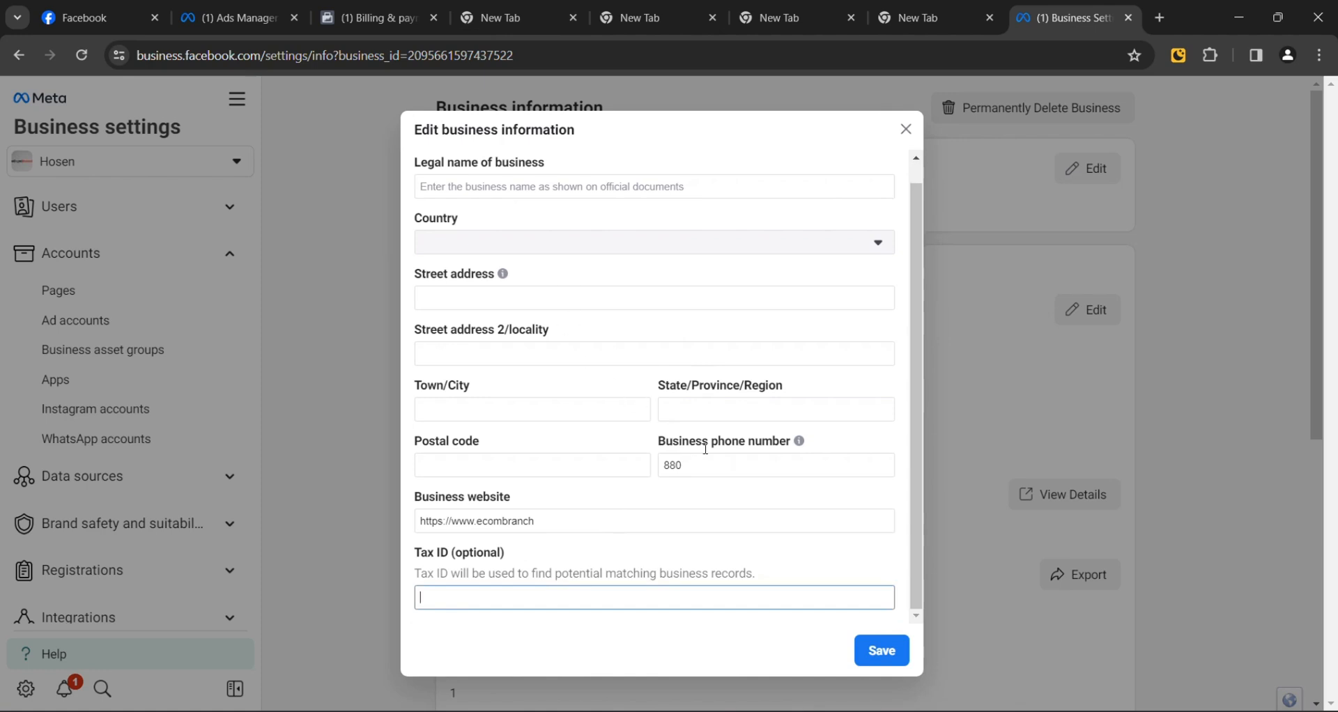
pyautogui.click(713, 471)
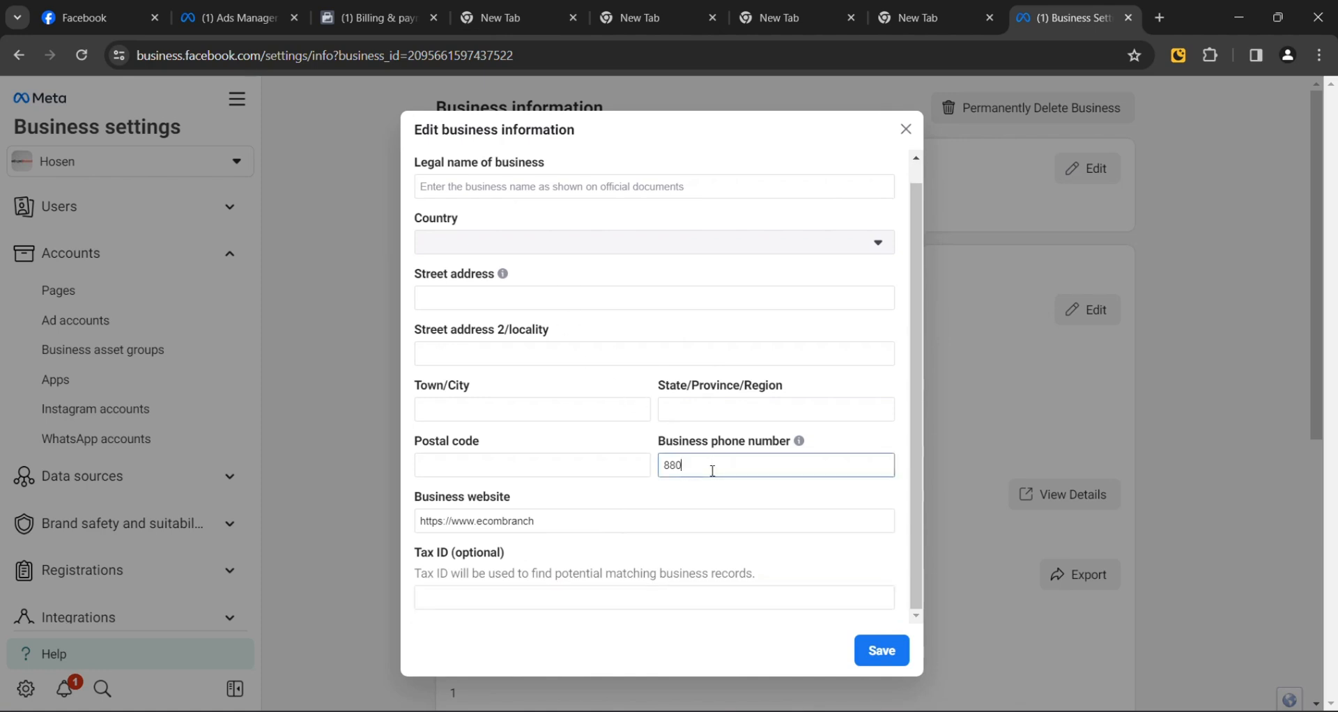
pyautogui.click(497, 471)
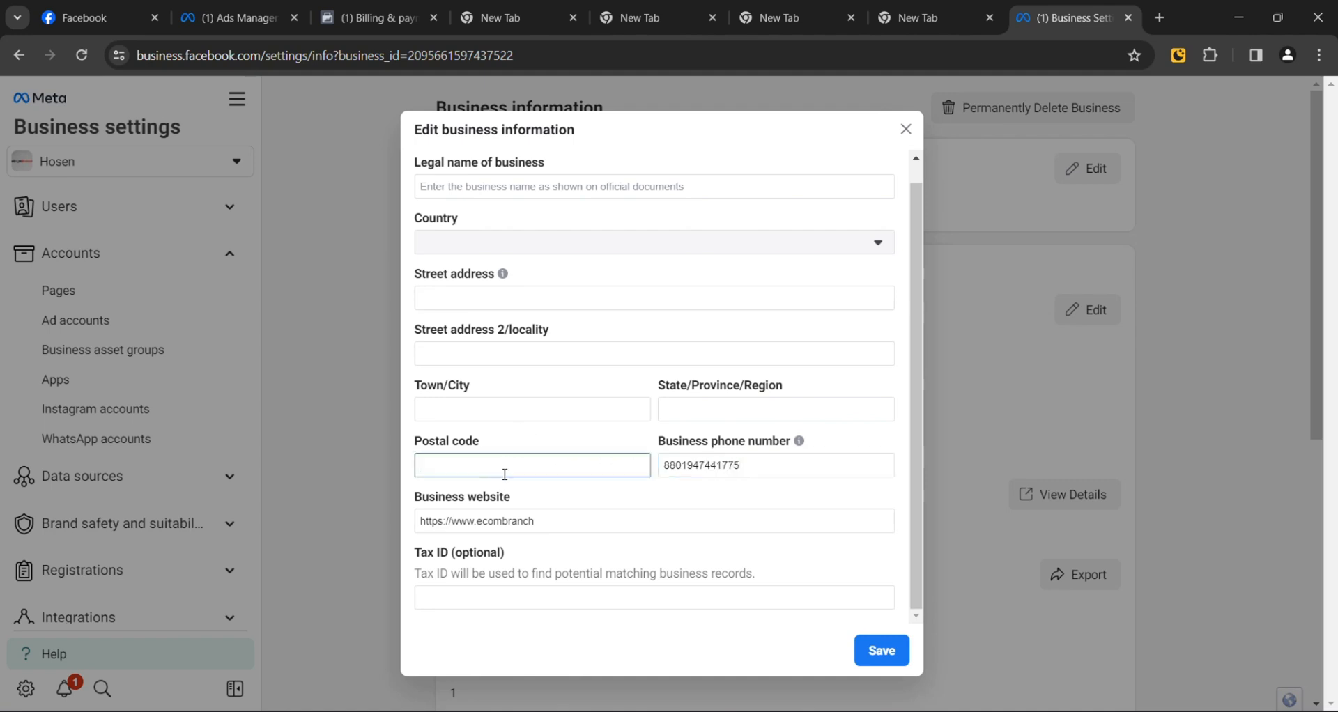
pyautogui.write('4203')
pyautogui.click(524, 409)
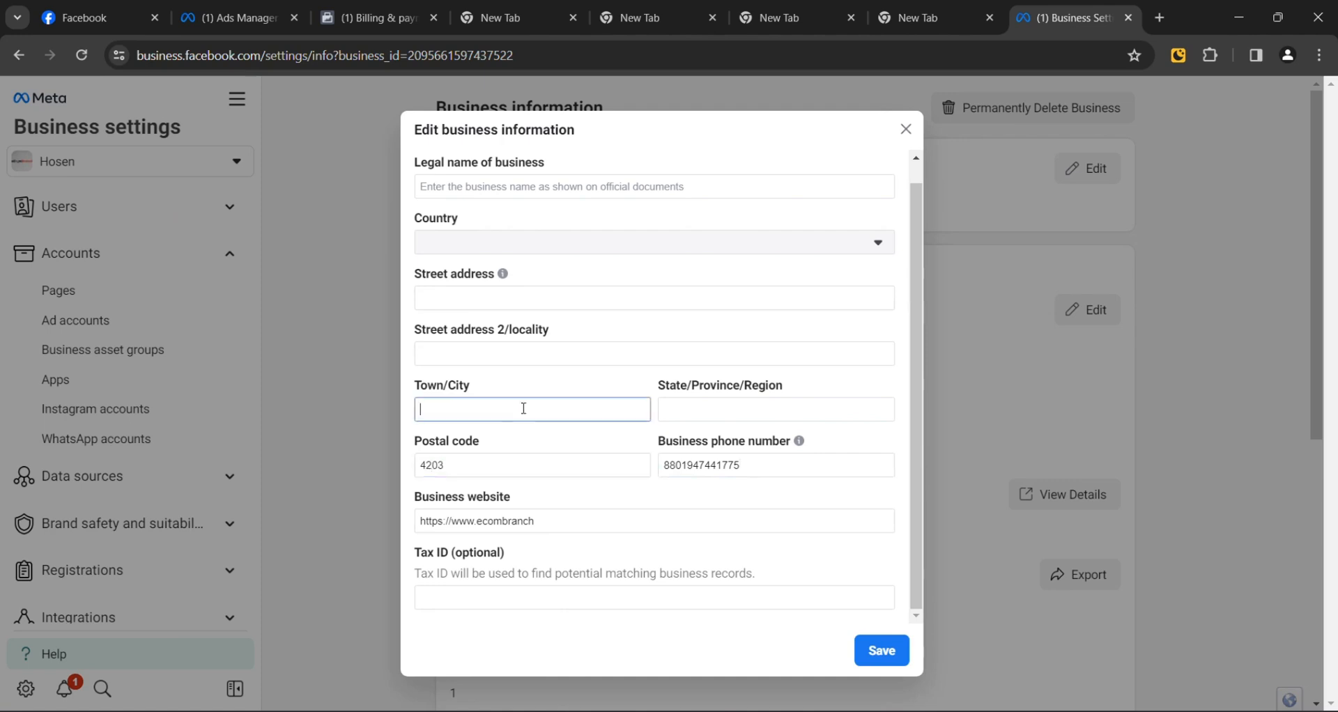
pyautogui.write('Chittagong')
pyautogui.click(706, 404)
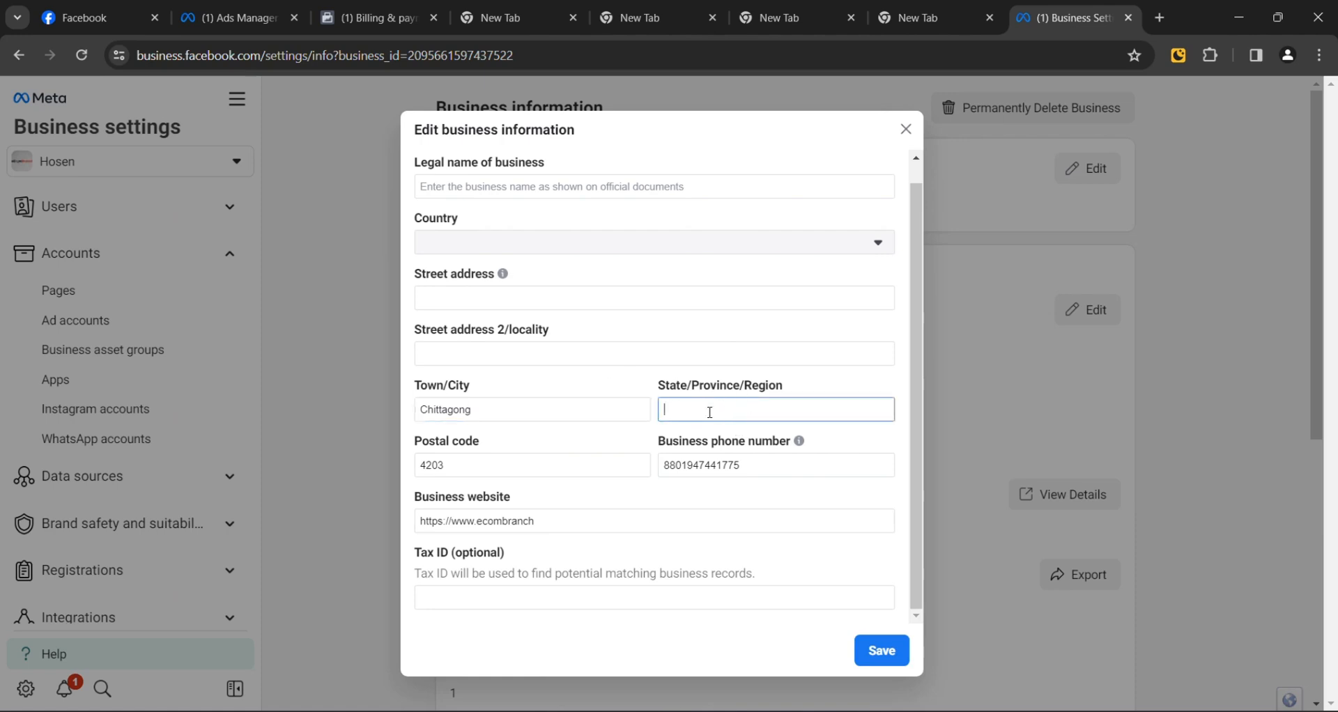
pyautogui.write('Bangladesh')
# Step: Enter the business street address, correcting the typos as you go
pyautogui.click(579, 361)
pyautogui.click(565, 299)
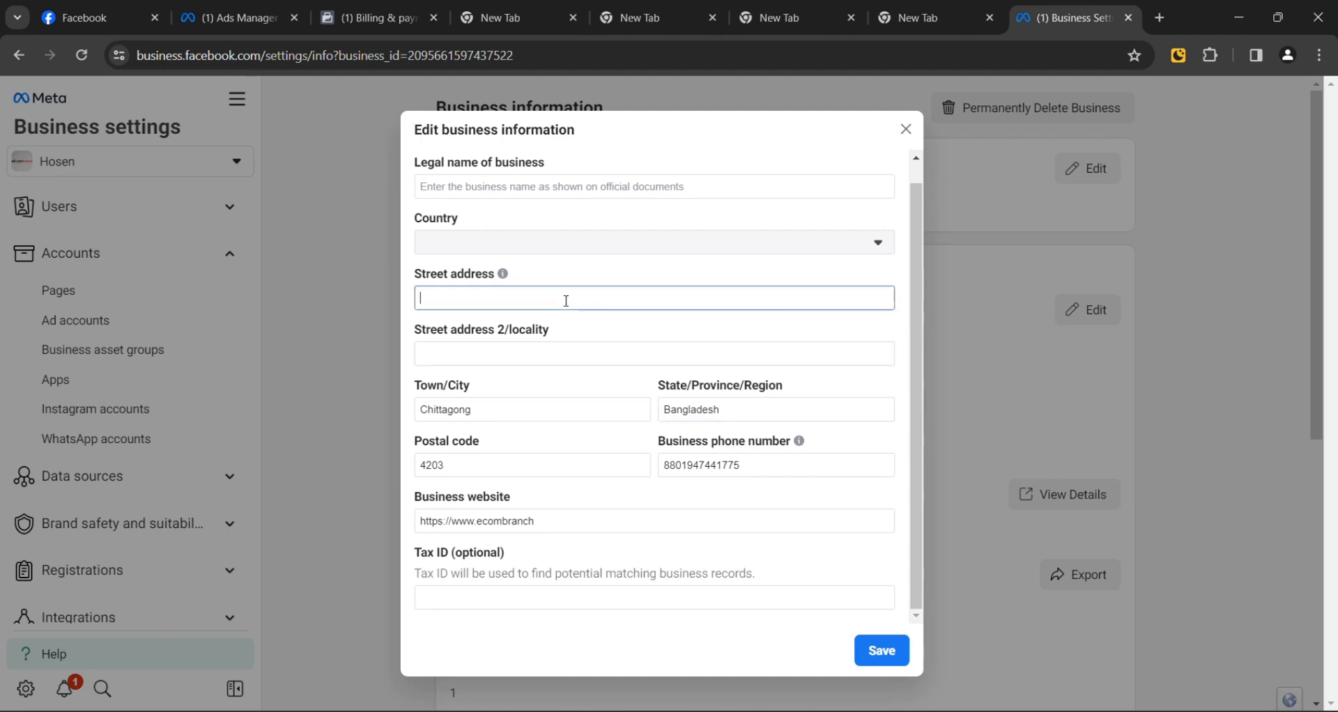
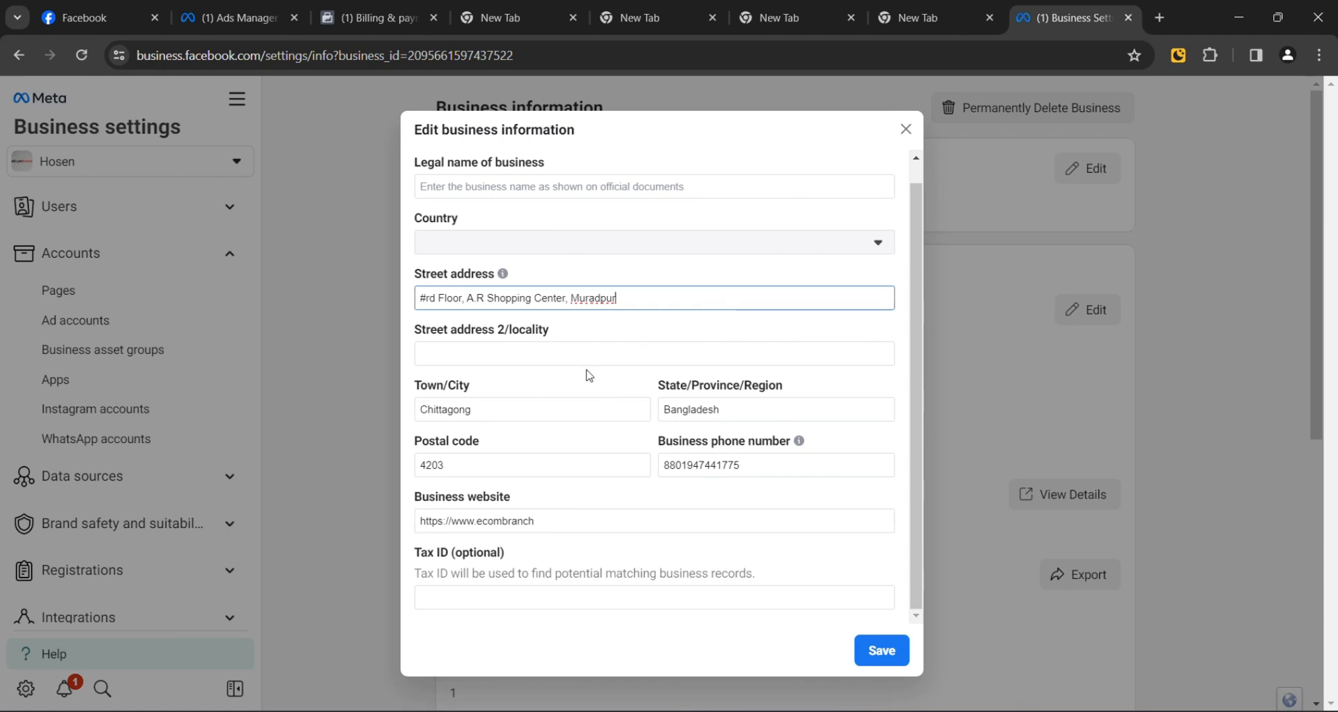
# Step: Set the country to Bangladesh and the legal business name to eComBranch, then save
pyautogui.click(638, 241)
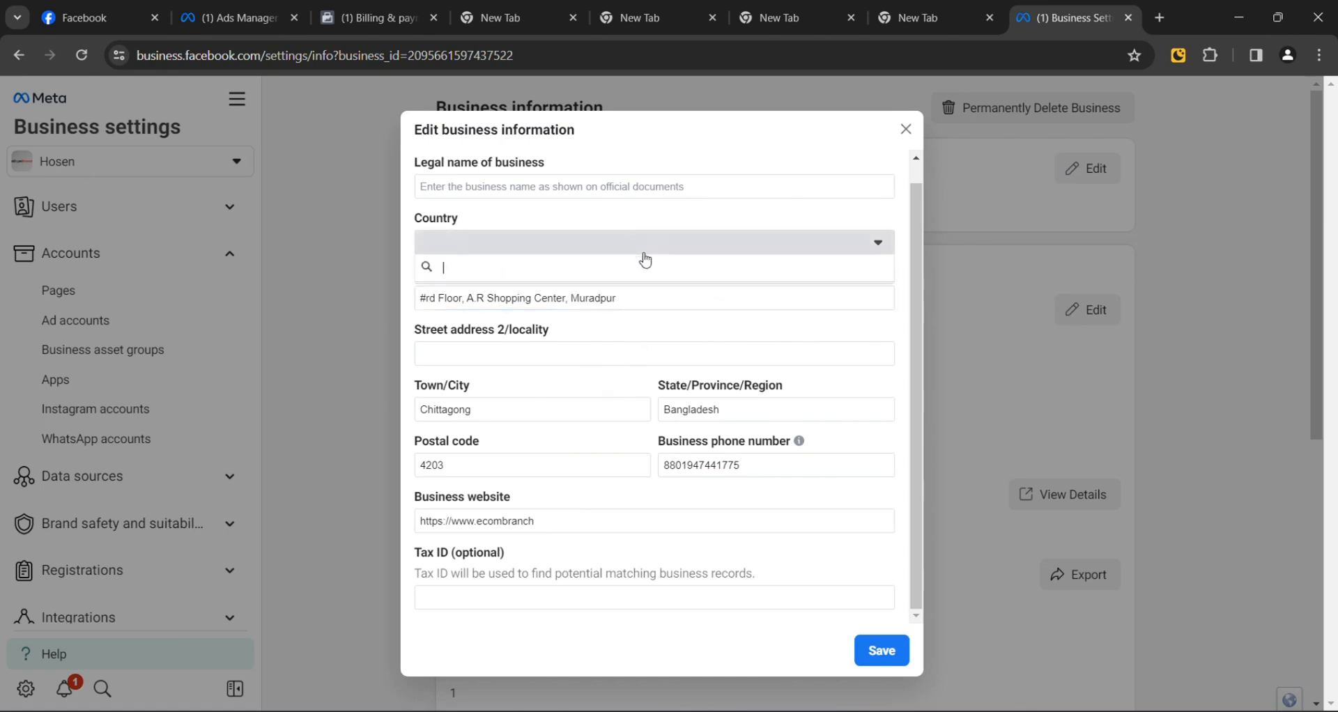
pyautogui.scroll(-7, 531, 441)
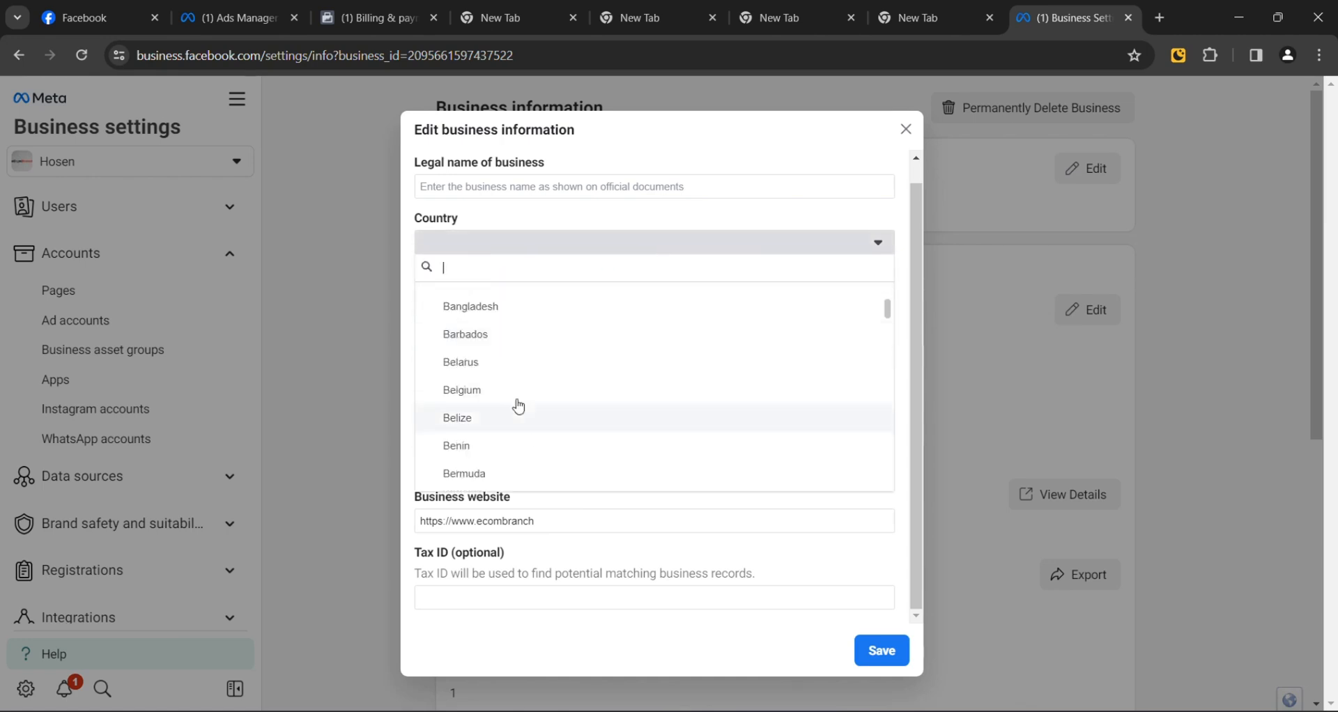
pyautogui.click(529, 316)
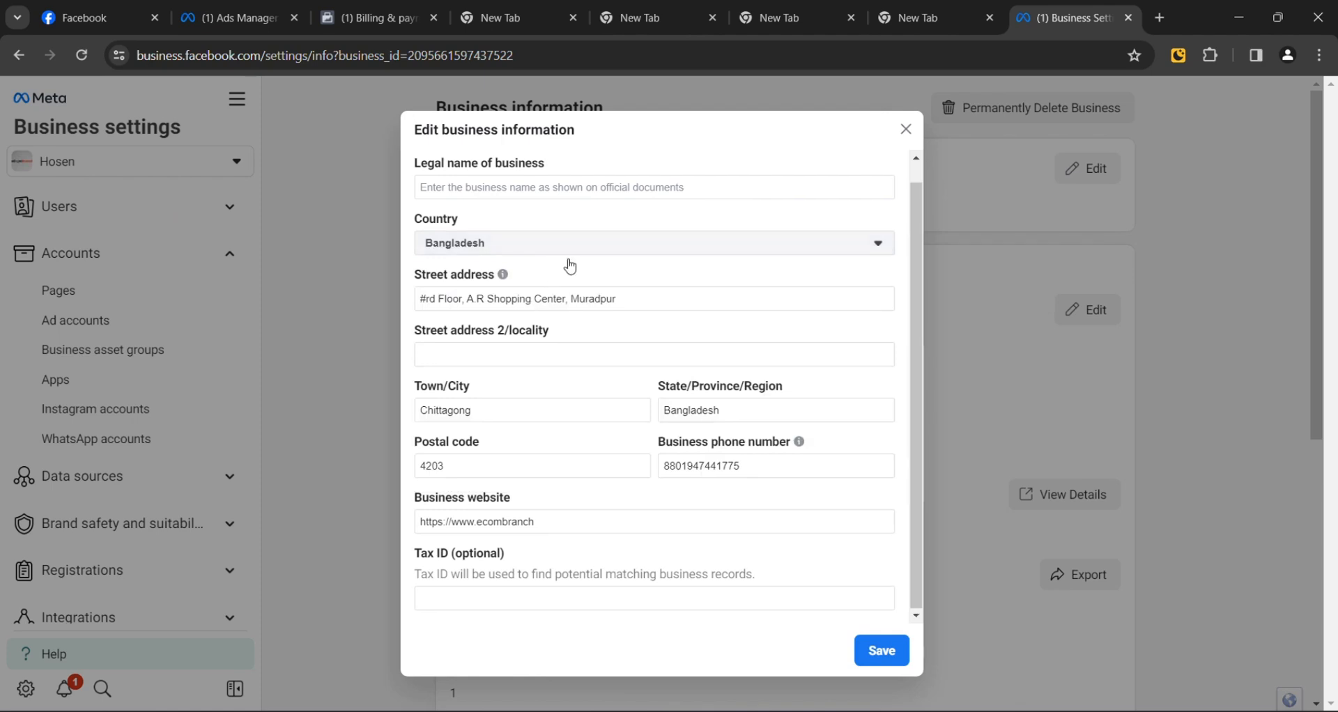
pyautogui.scroll(1, 570, 257)
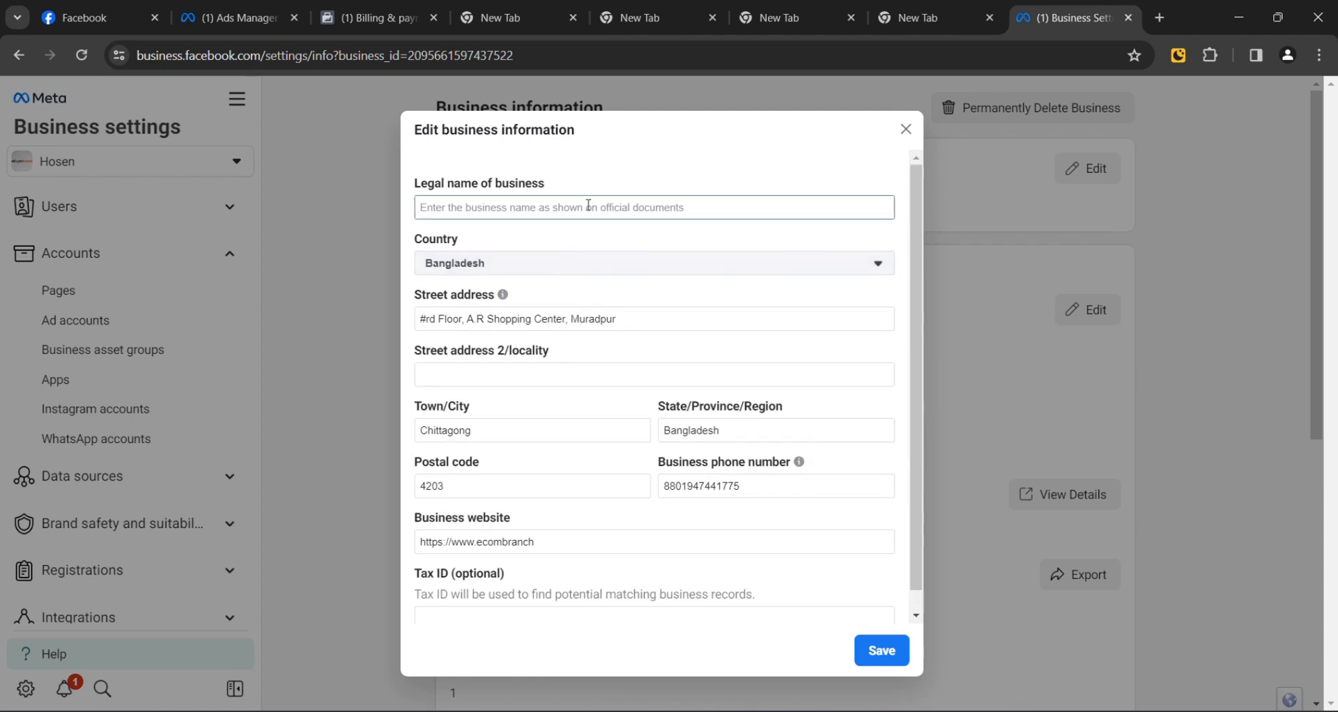
pyautogui.write('eCom')
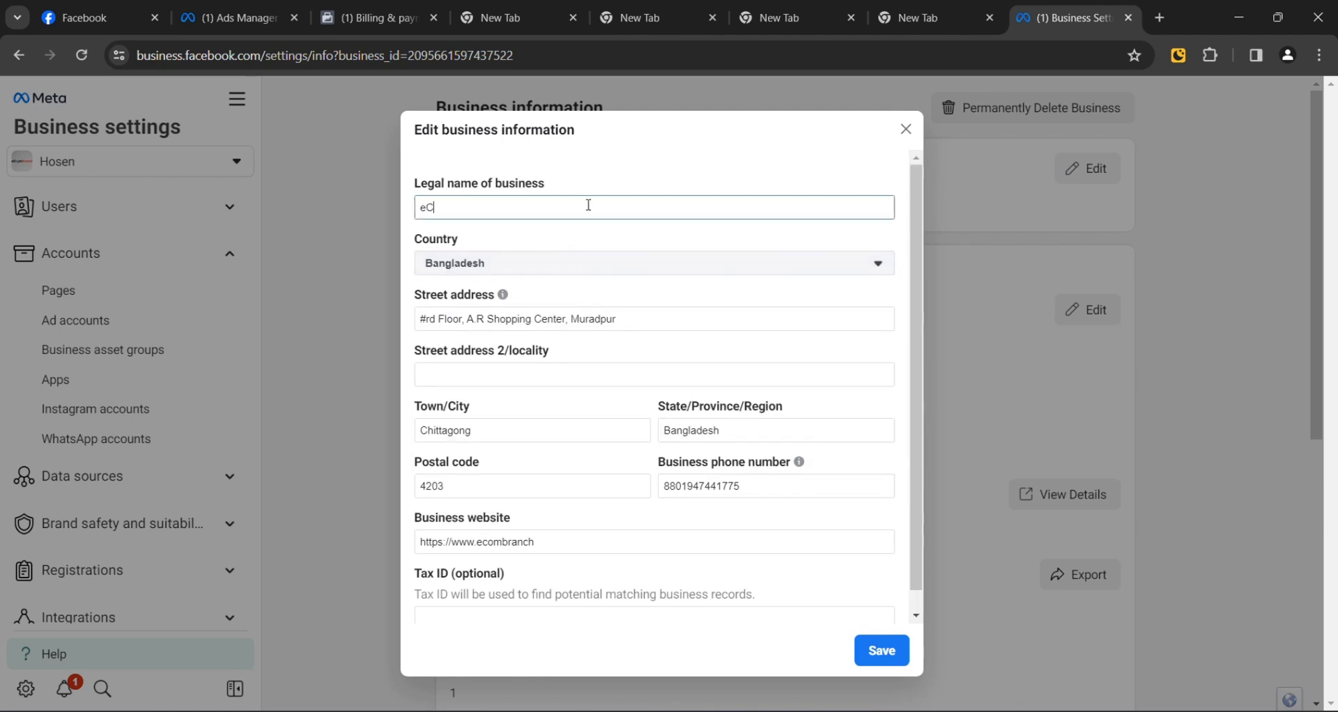
pyautogui.write('Branch')
pyautogui.scroll(-1, 767, 455)
pyautogui.click(880, 650)
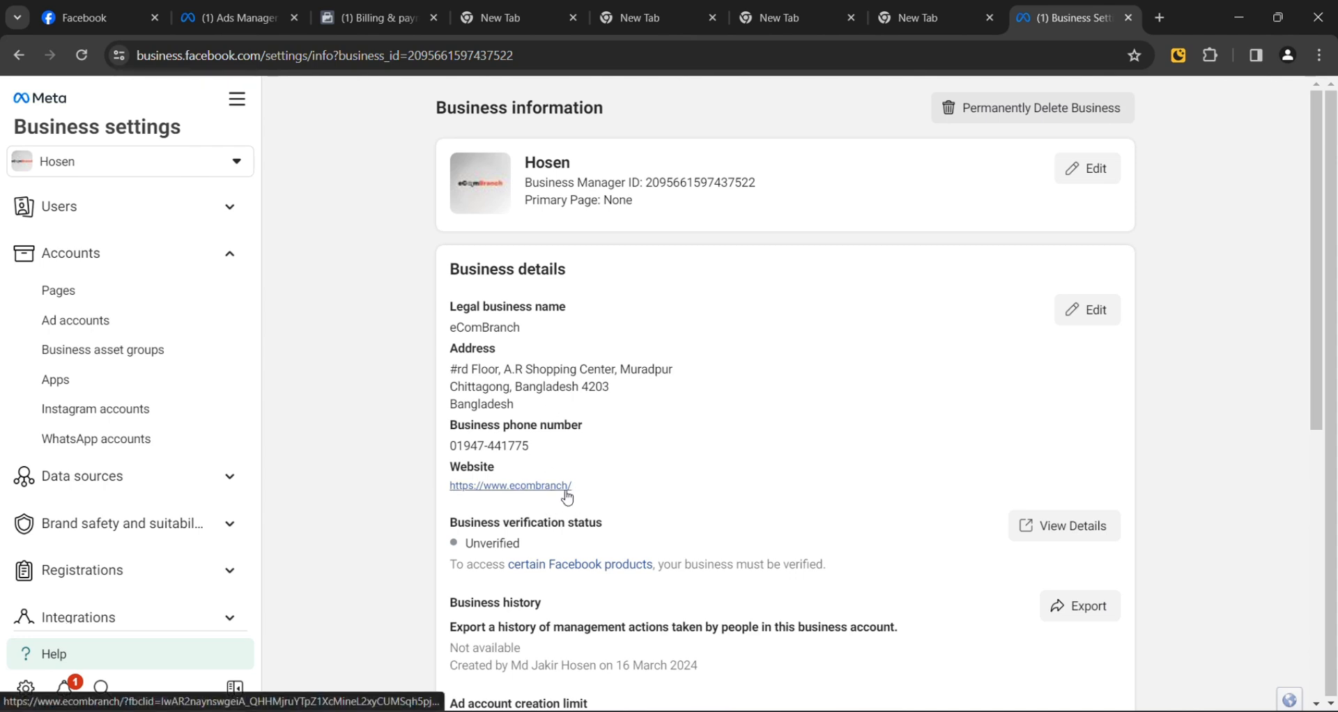
pyautogui.click(1108, 307)
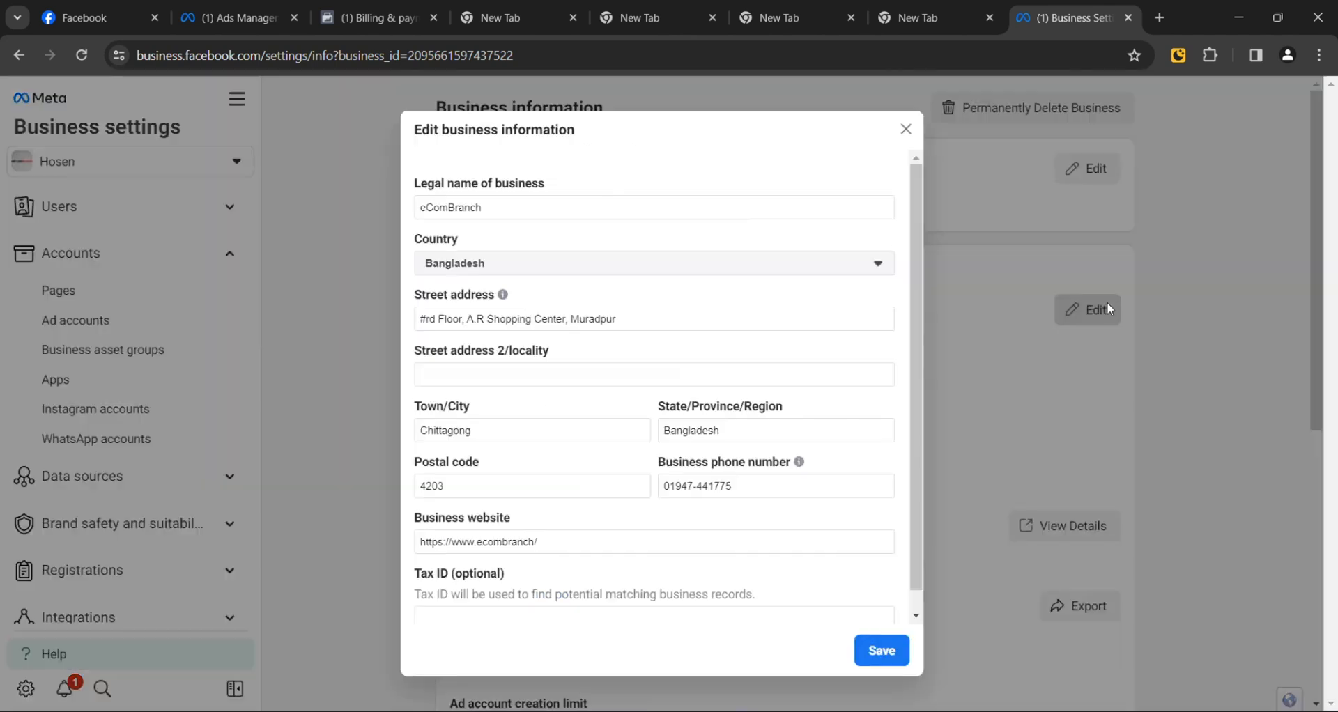
pyautogui.scroll(-1, 764, 439)
pyautogui.click(554, 519)
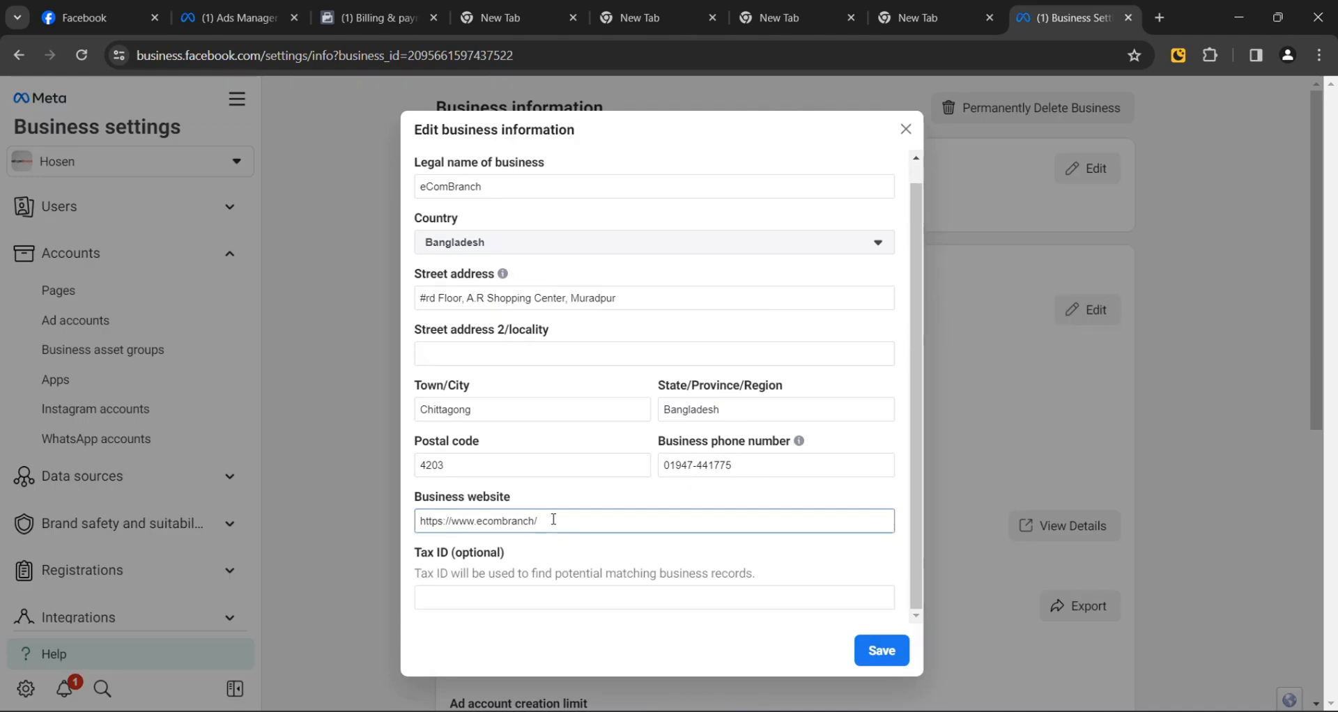
pyautogui.write('.com')
pyautogui.click(885, 644)
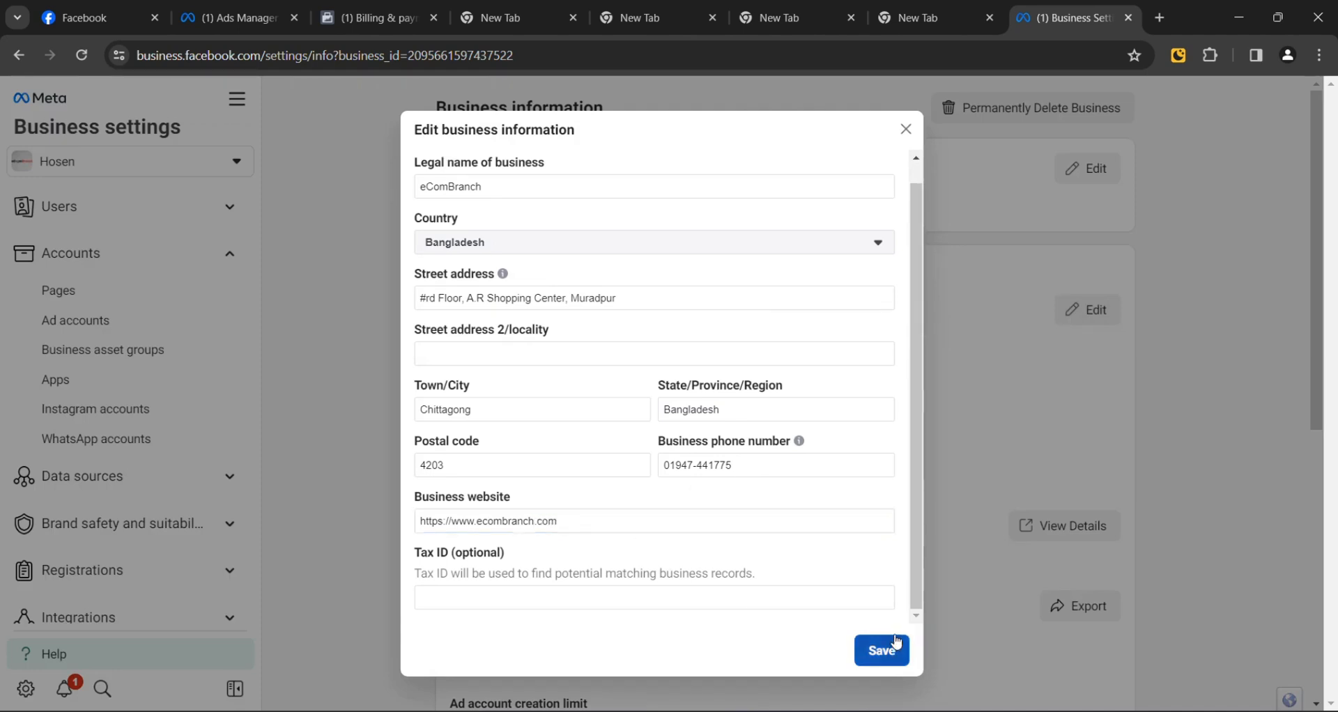
# Step: Add the 88 country code to the flagged phone number and save again
pyautogui.click(765, 461)
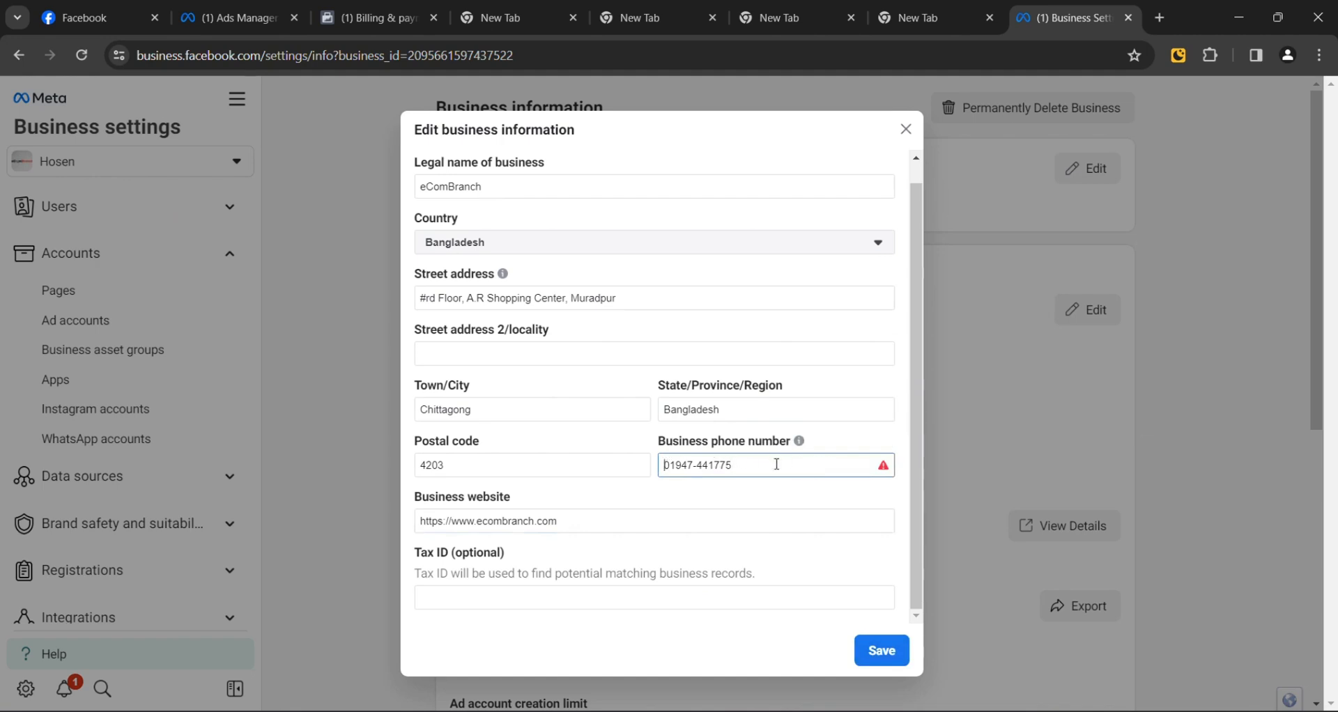
pyautogui.write('+8')
pyautogui.press('BackSpace')
pyautogui.press('BackSpace')
pyautogui.write('88')
pyautogui.click(881, 646)
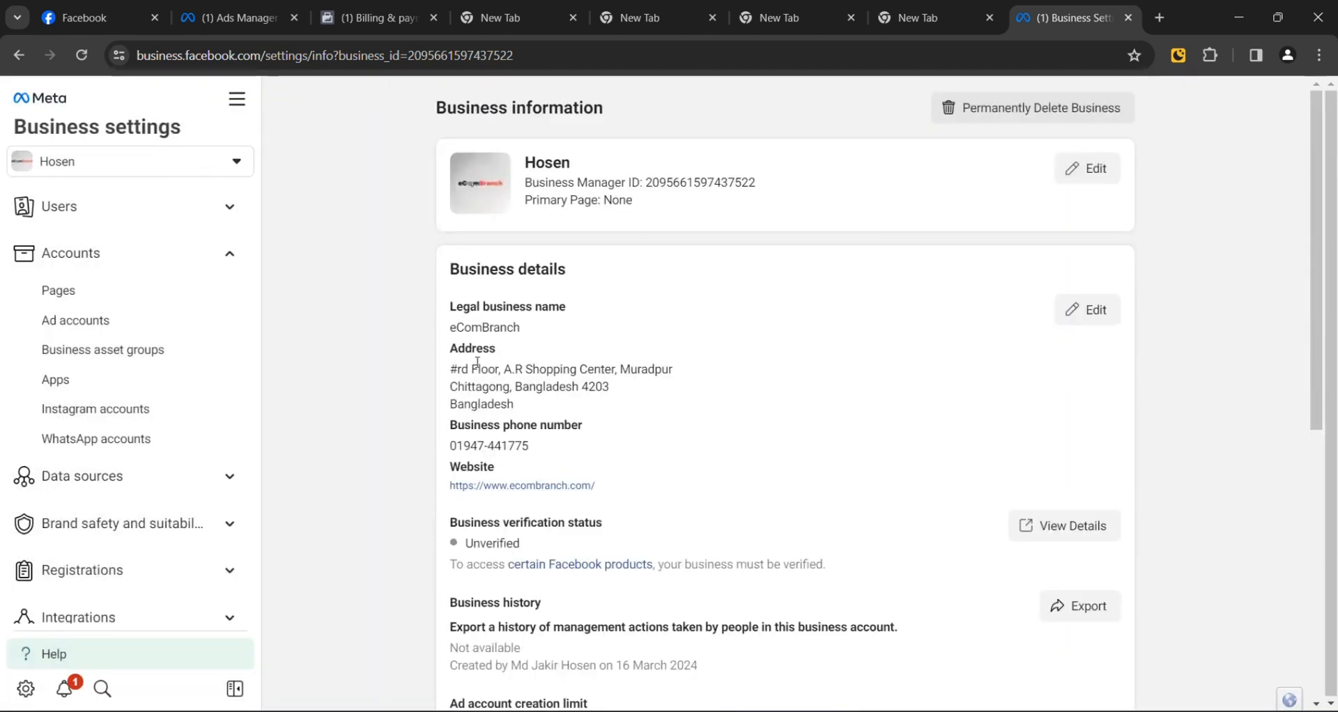
pyautogui.moveTo(474, 368); pyautogui.dragTo(499, 406)
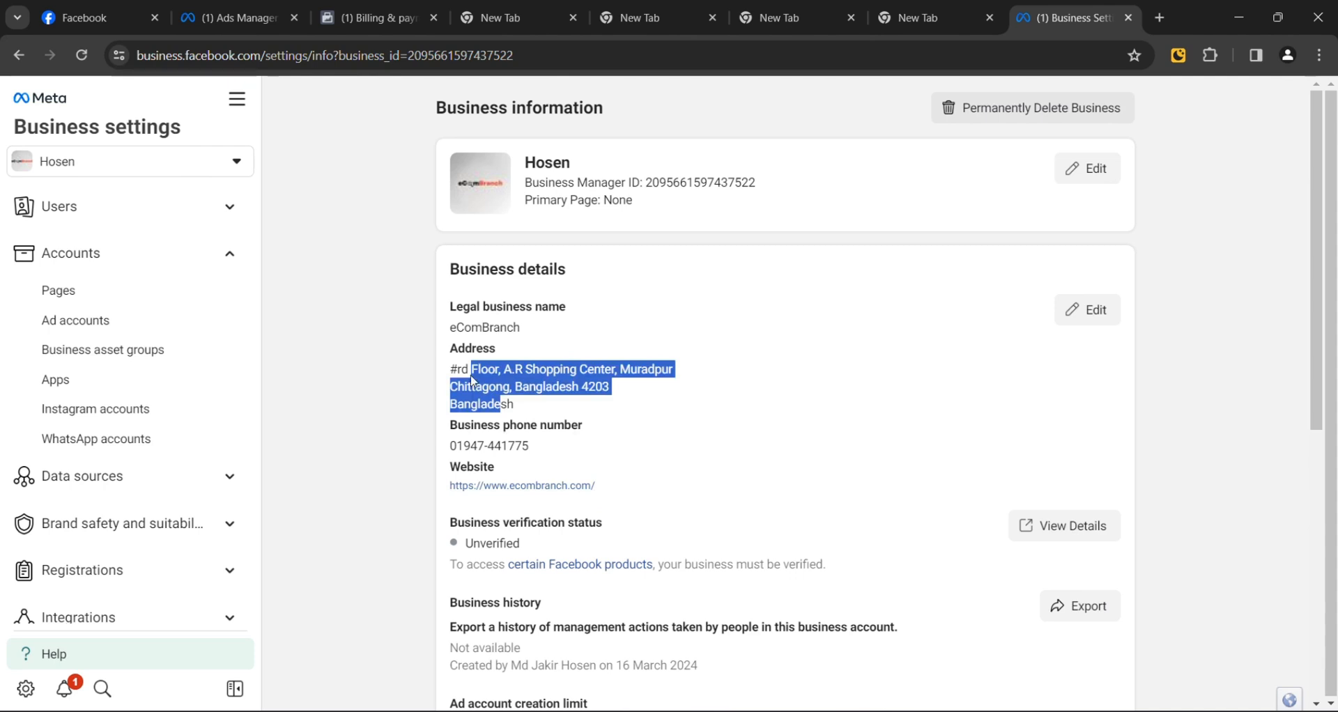
pyautogui.moveTo(451, 426); pyautogui.dragTo(579, 436)
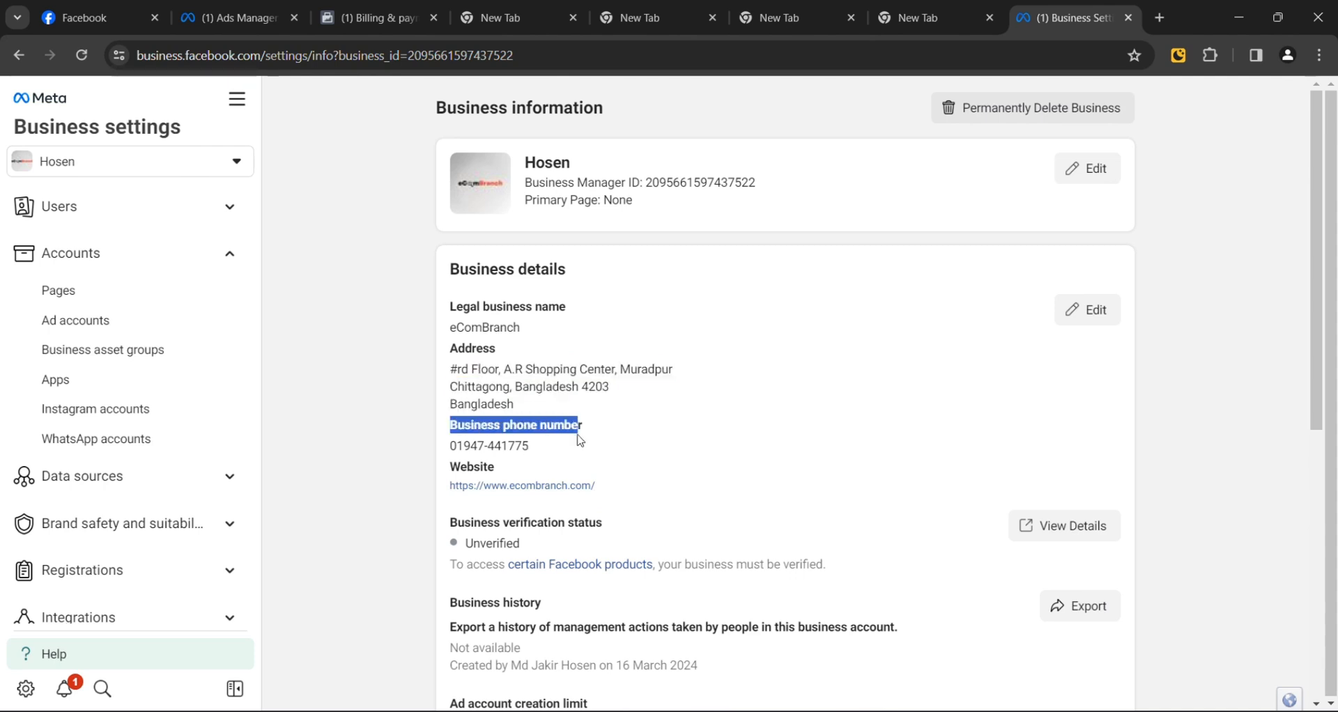
pyautogui.moveTo(450, 467); pyautogui.dragTo(499, 486)
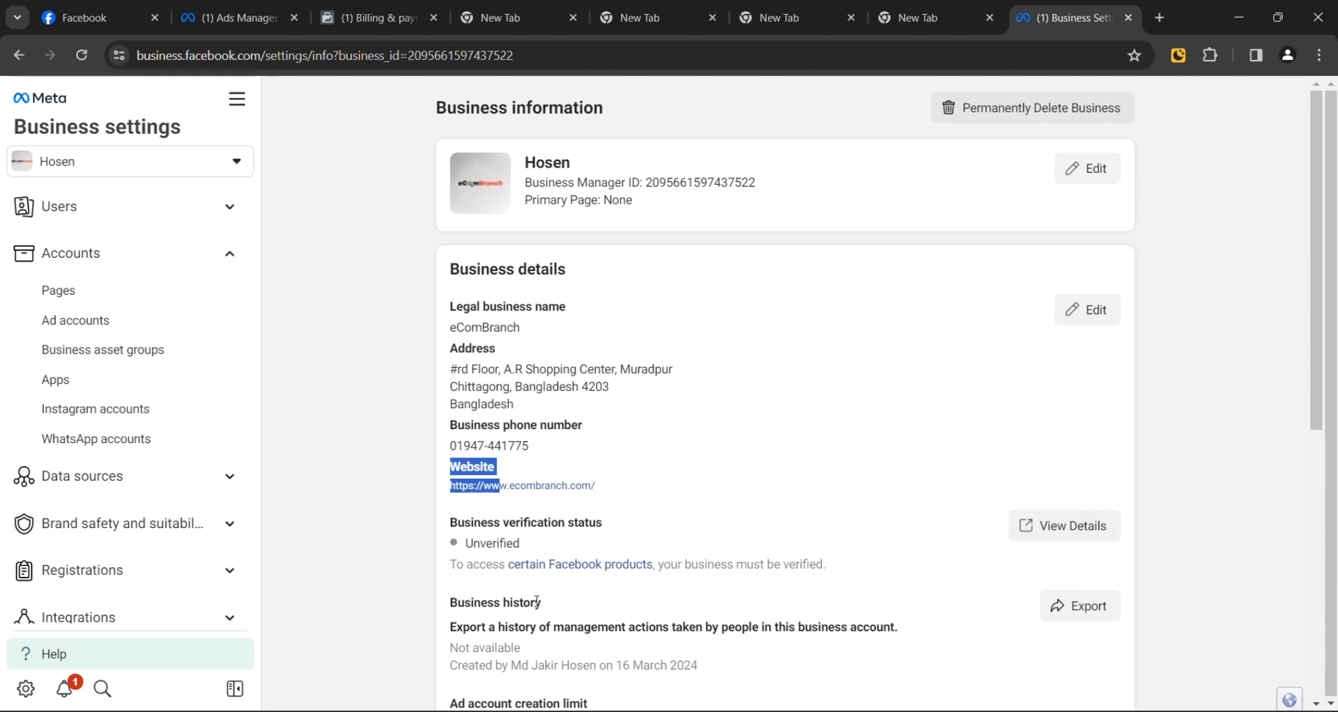
pyautogui.scroll(-3, 560, 615)
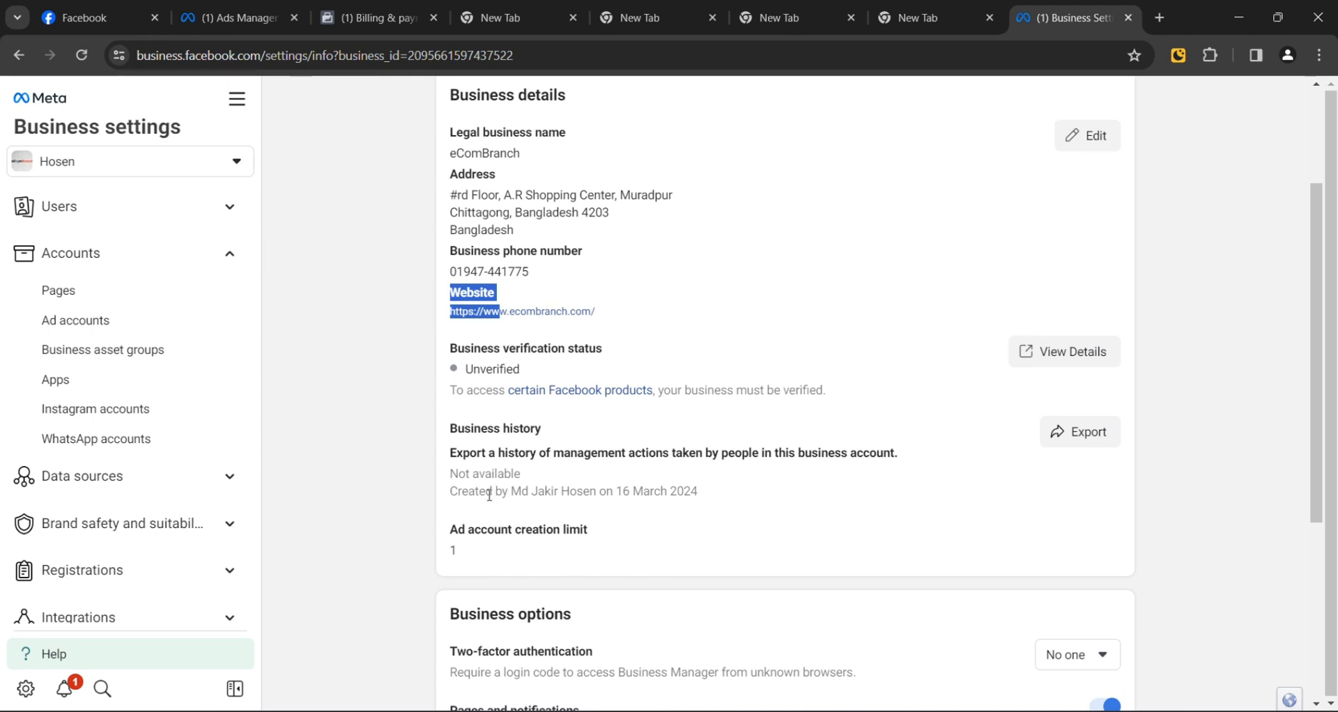
pyautogui.click(457, 495)
pyautogui.moveTo(456, 494); pyautogui.dragTo(743, 512)
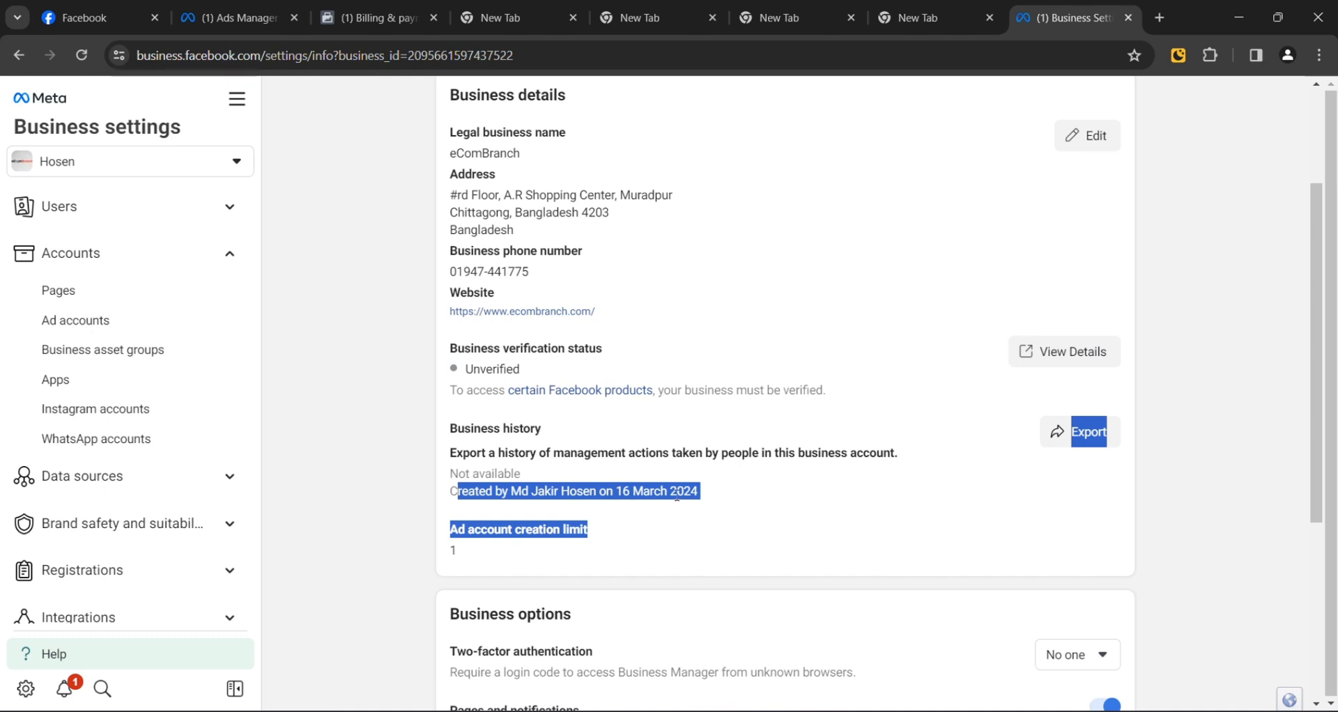
pyautogui.moveTo(727, 453); pyautogui.dragTo(728, 495)
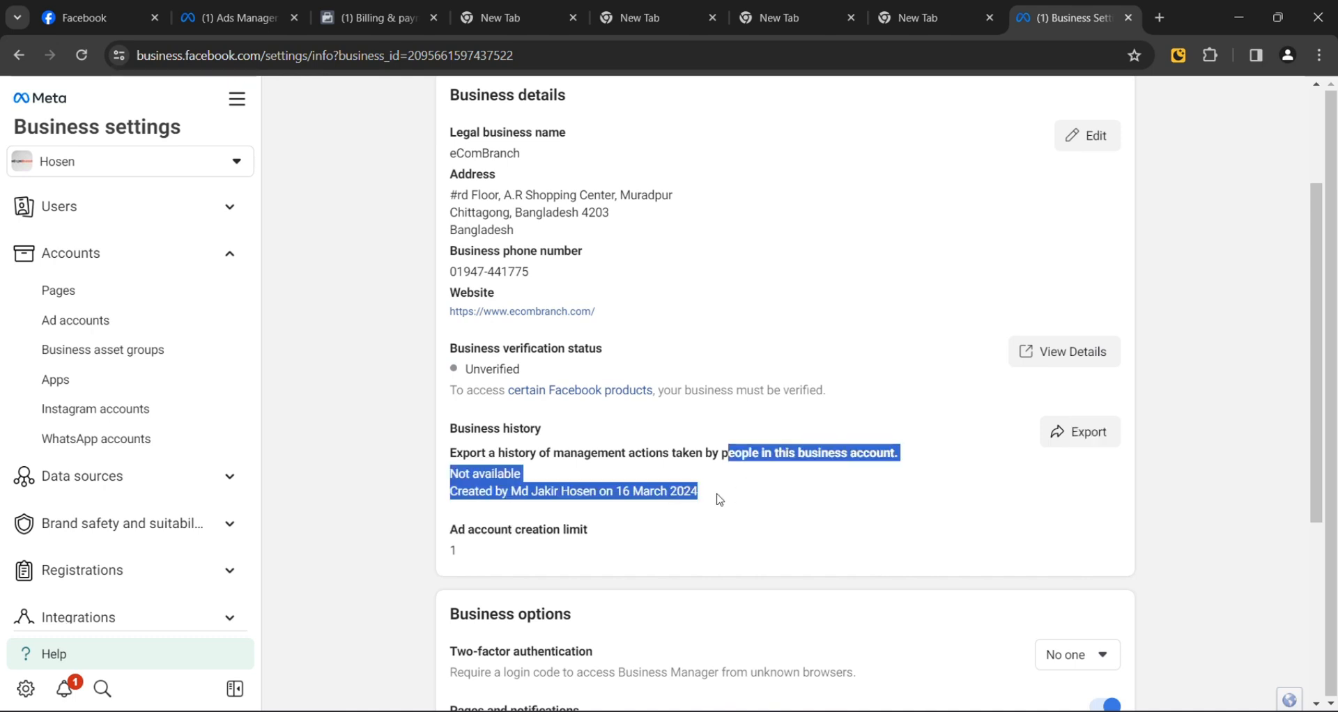
pyautogui.click(698, 511)
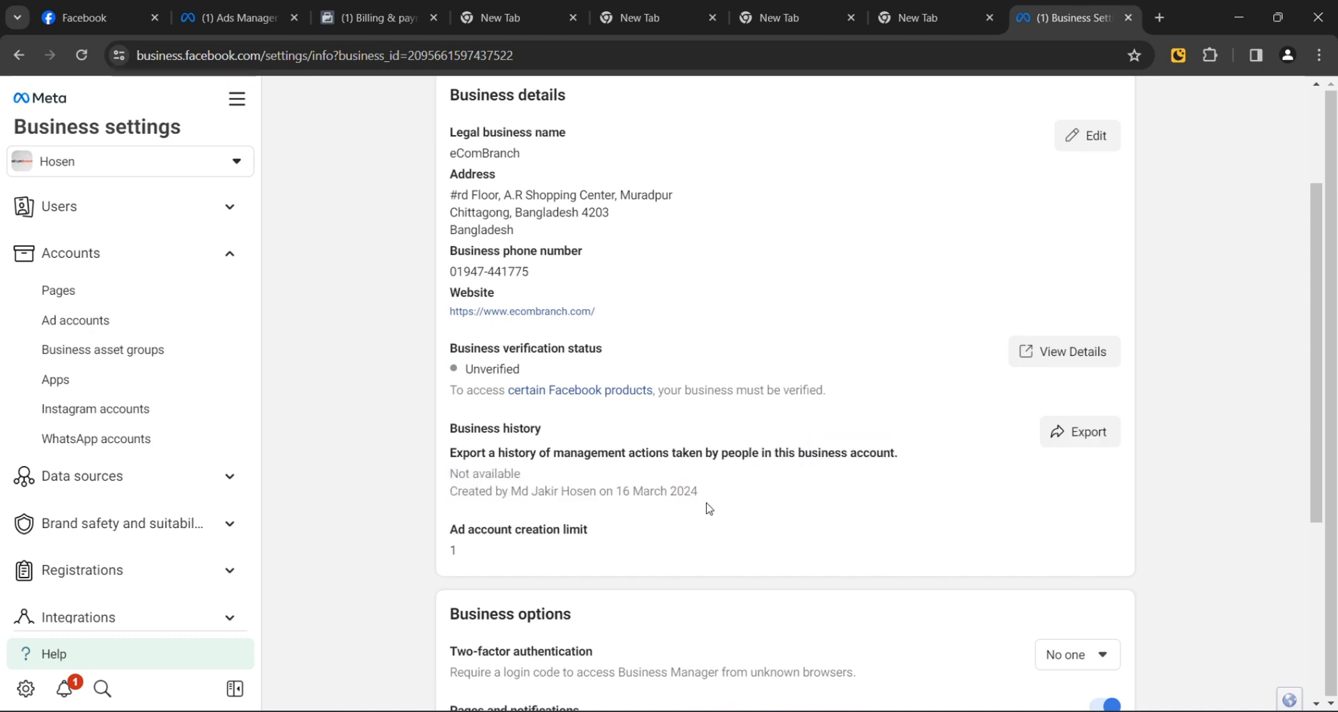
pyautogui.moveTo(700, 491); pyautogui.dragTo(493, 492)
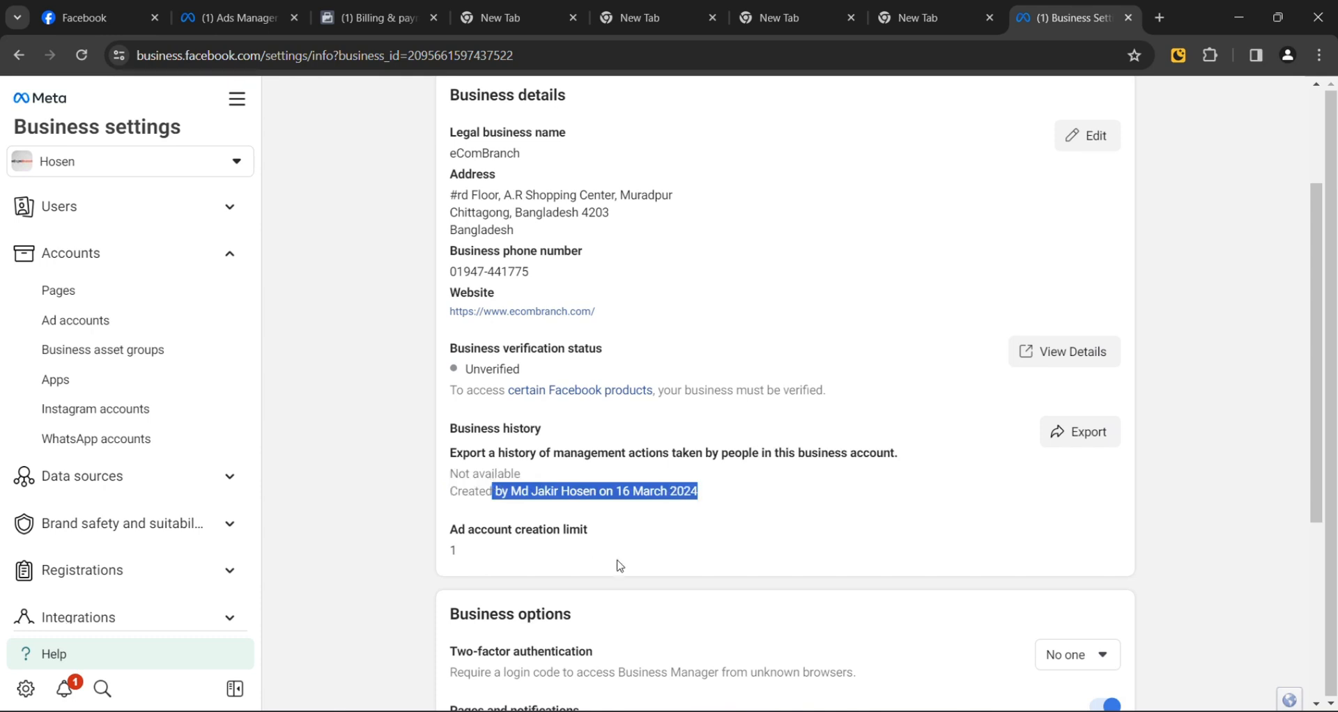
pyautogui.scroll(-1, 511, 531)
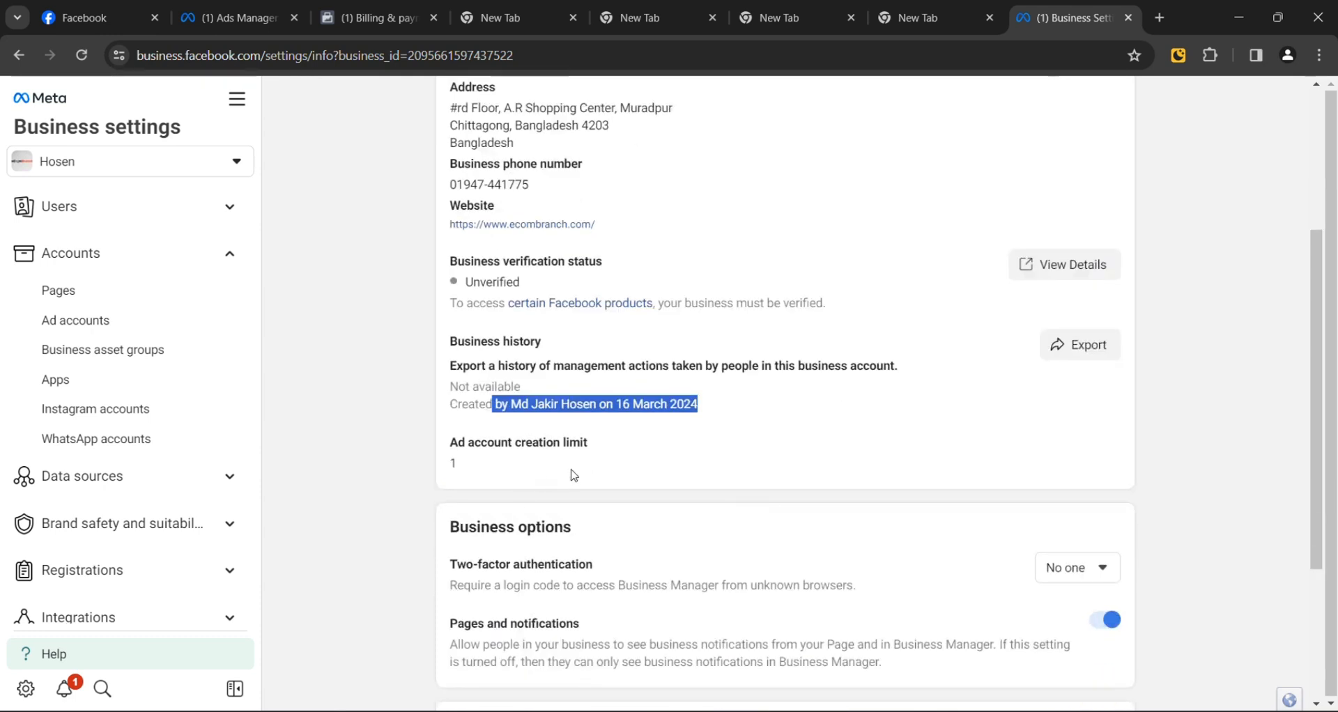
pyautogui.moveTo(513, 488); pyautogui.dragTo(453, 461)
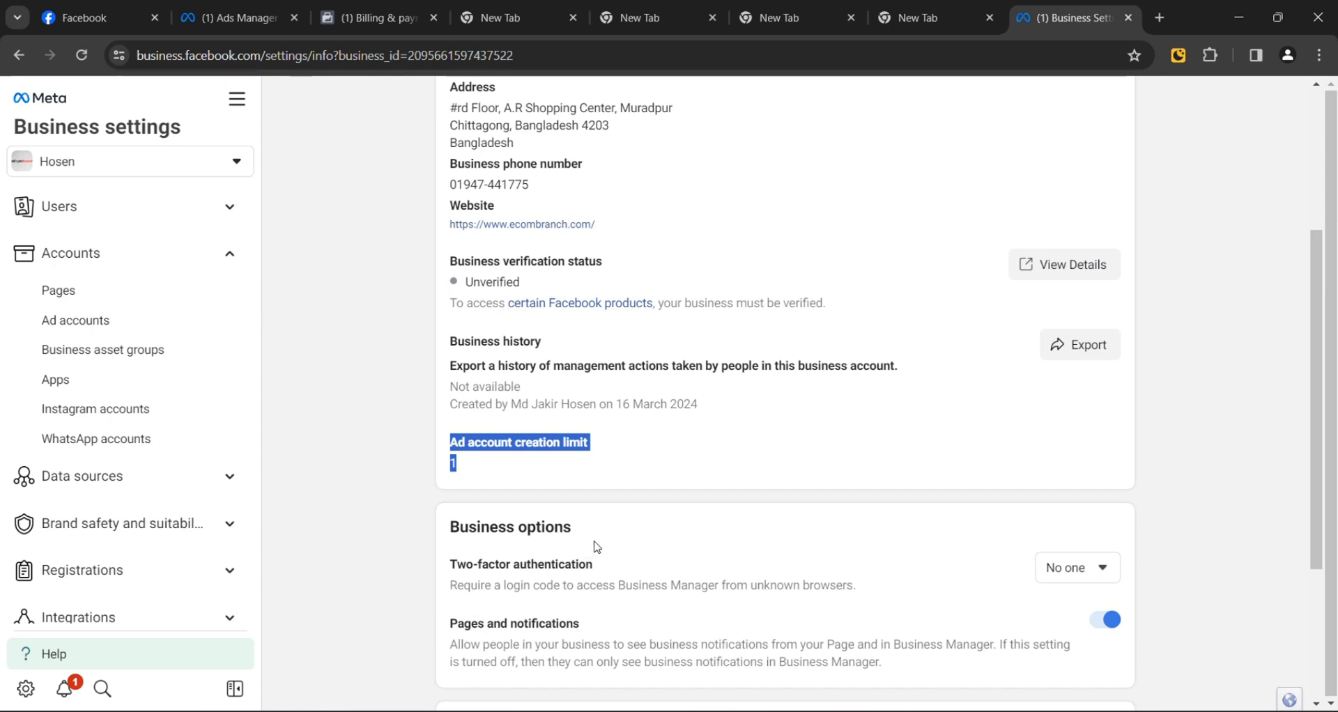
pyautogui.scroll(-3, 597, 547)
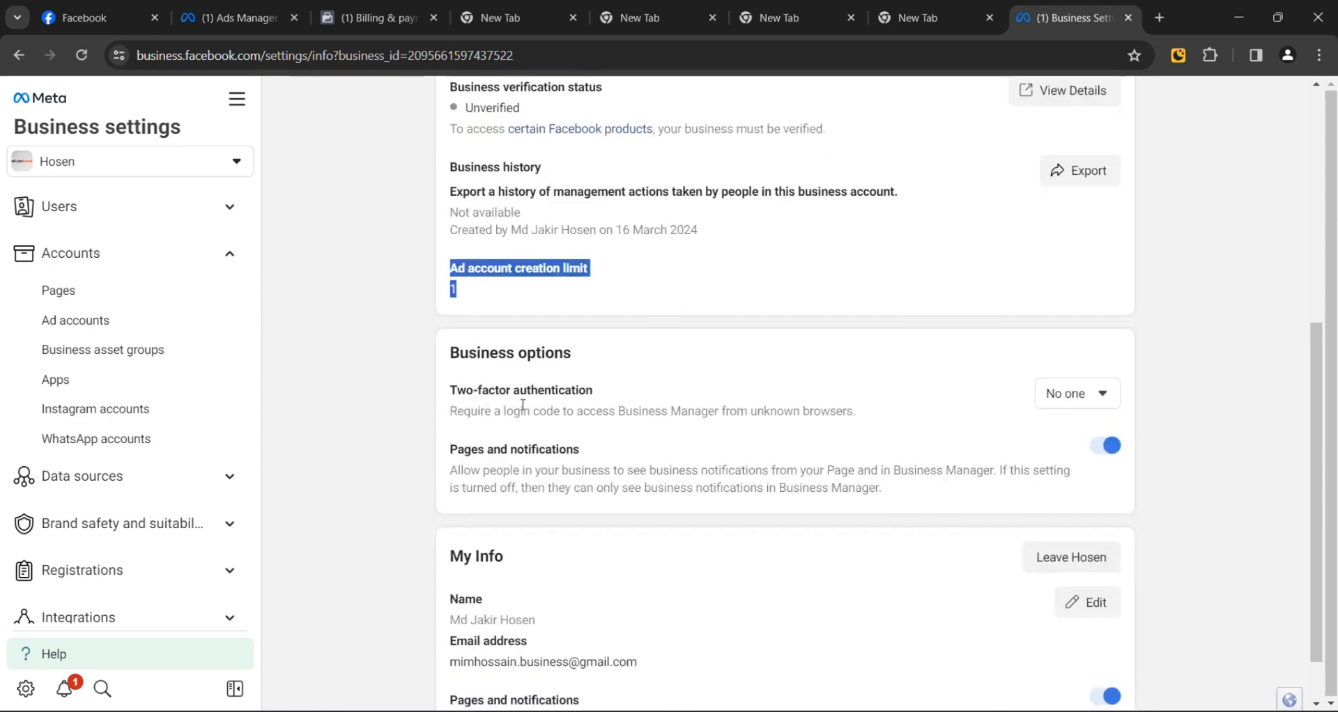
pyautogui.click(1078, 398)
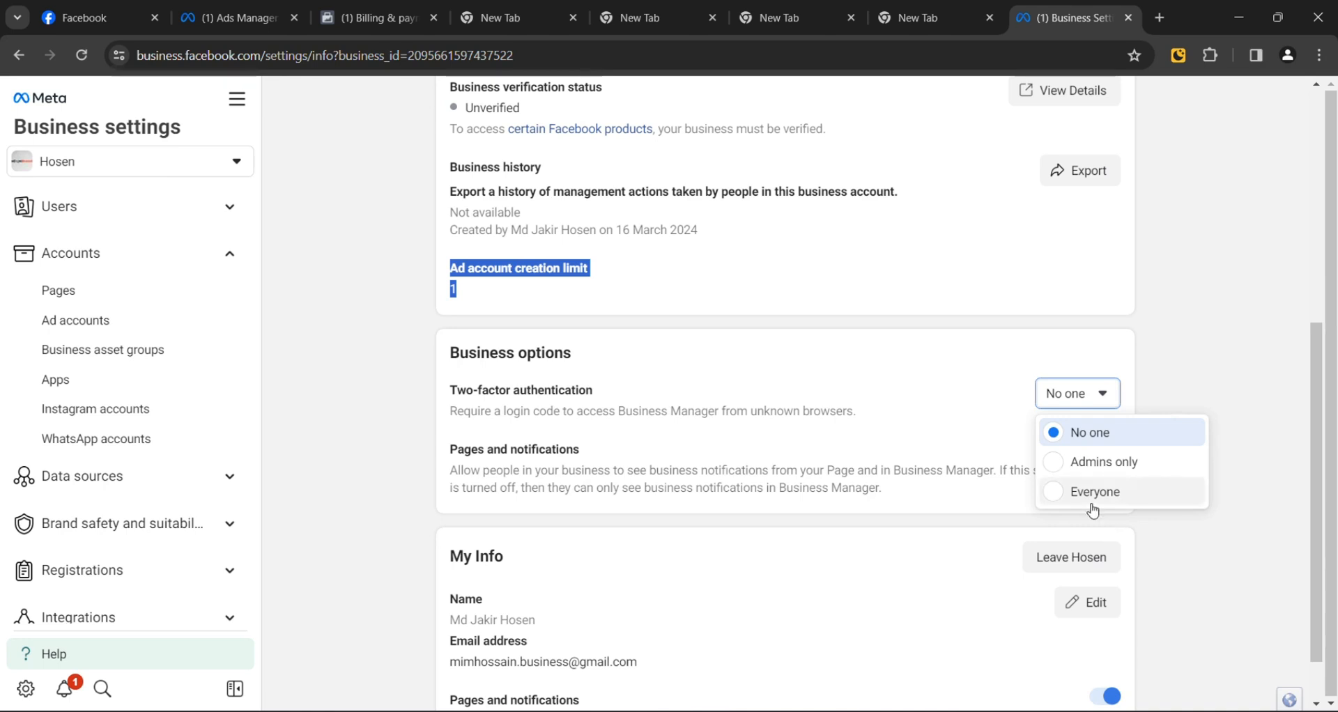
pyautogui.click(930, 391)
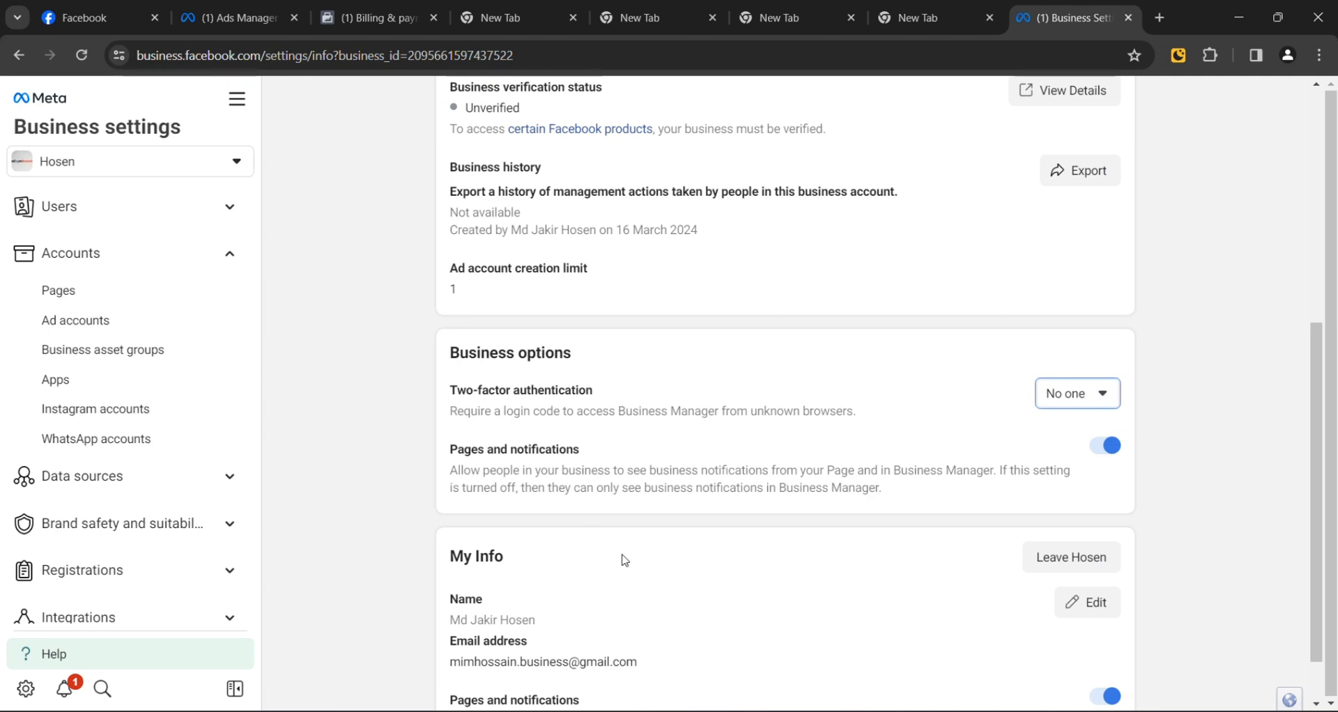
pyautogui.scroll(-1, 1021, 554)
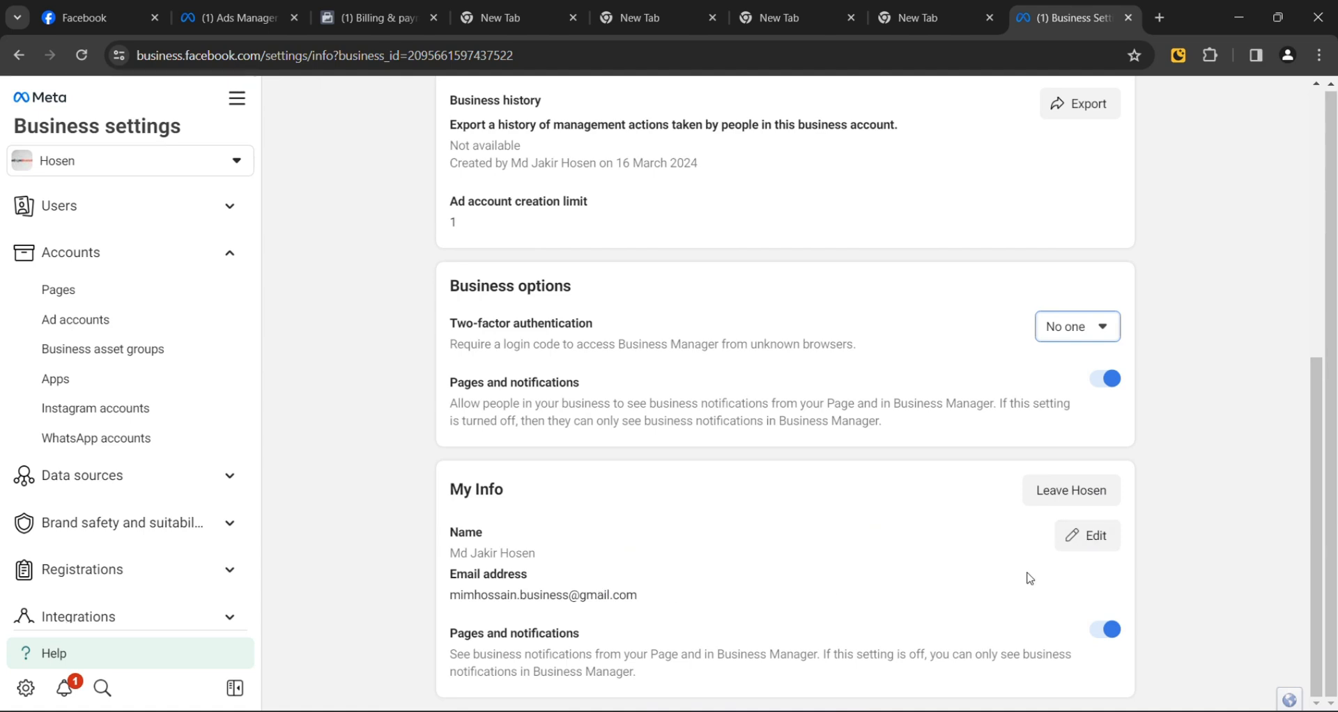
pyautogui.click(1079, 544)
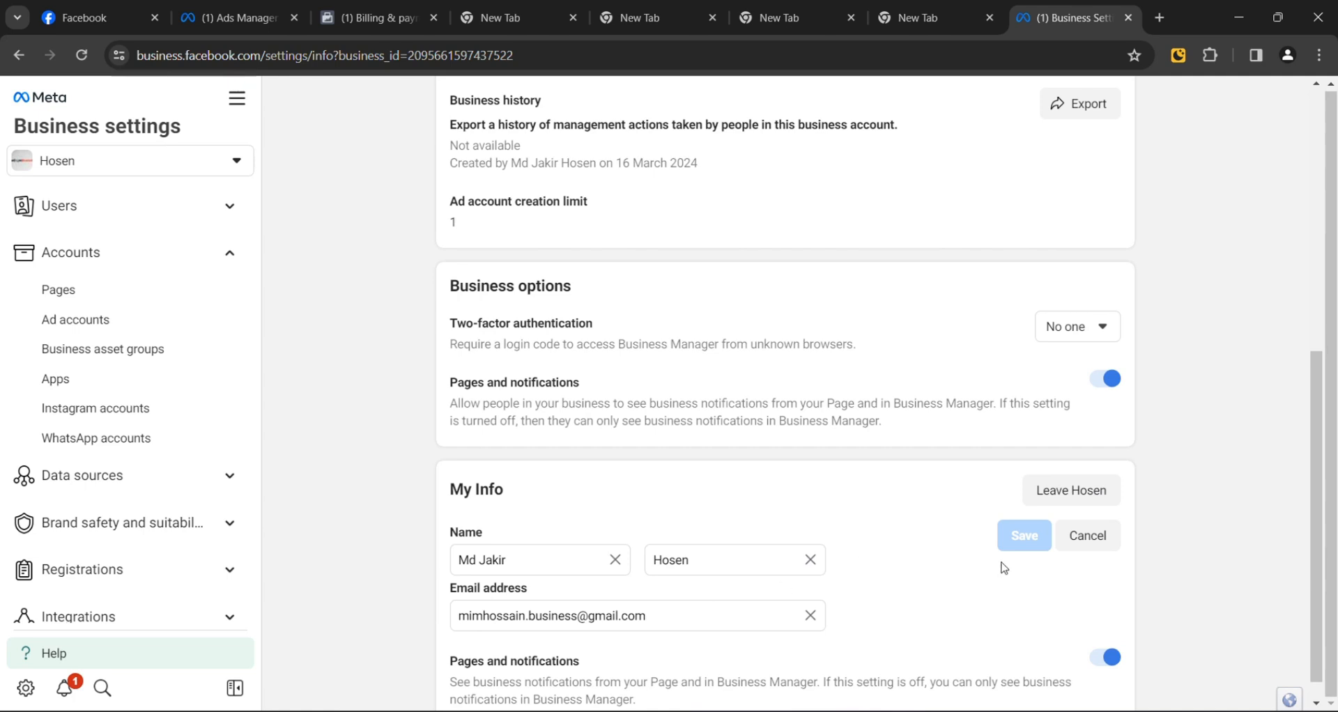
pyautogui.click(1084, 546)
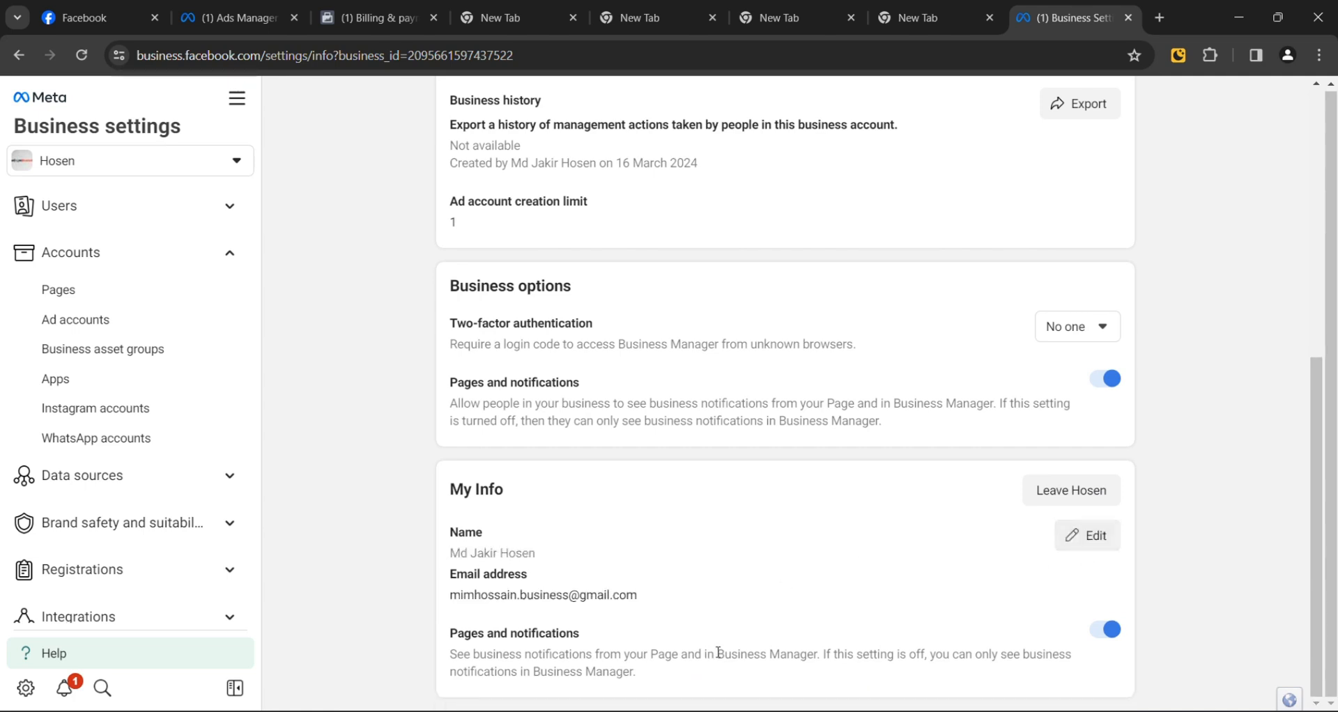
pyautogui.scroll(7, 955, 575)
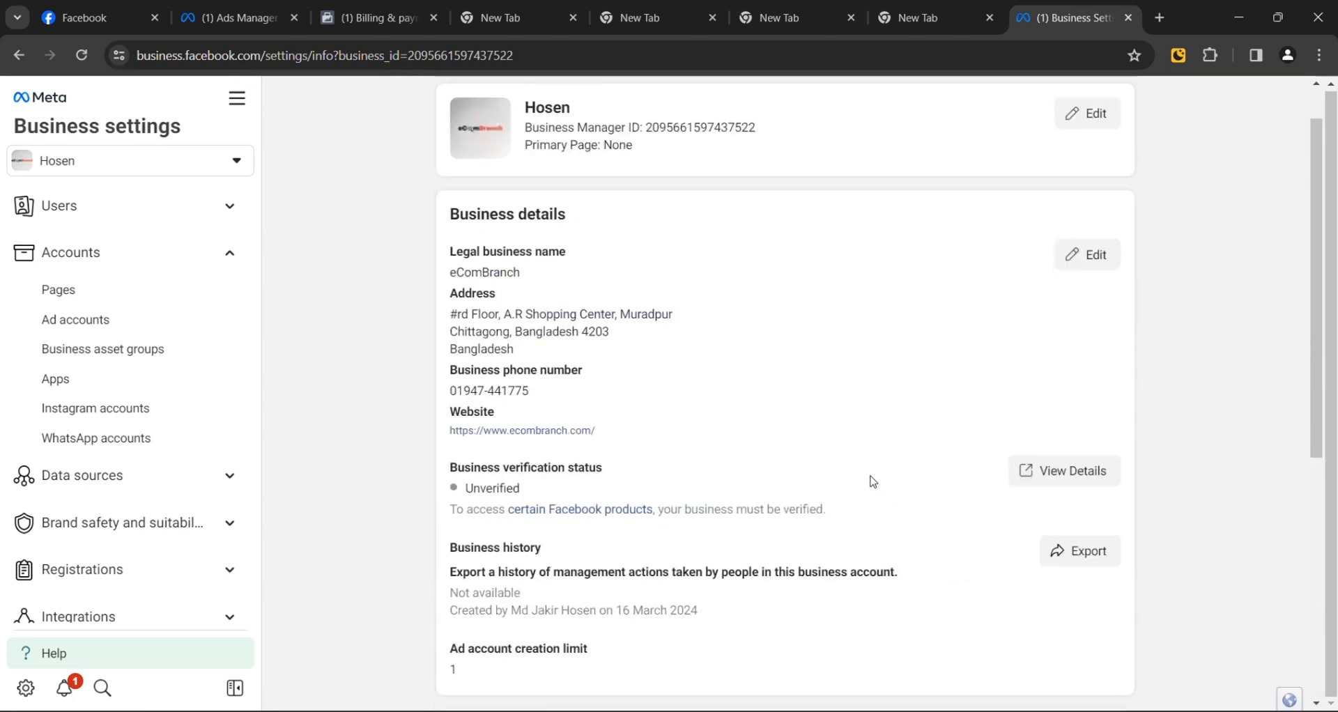